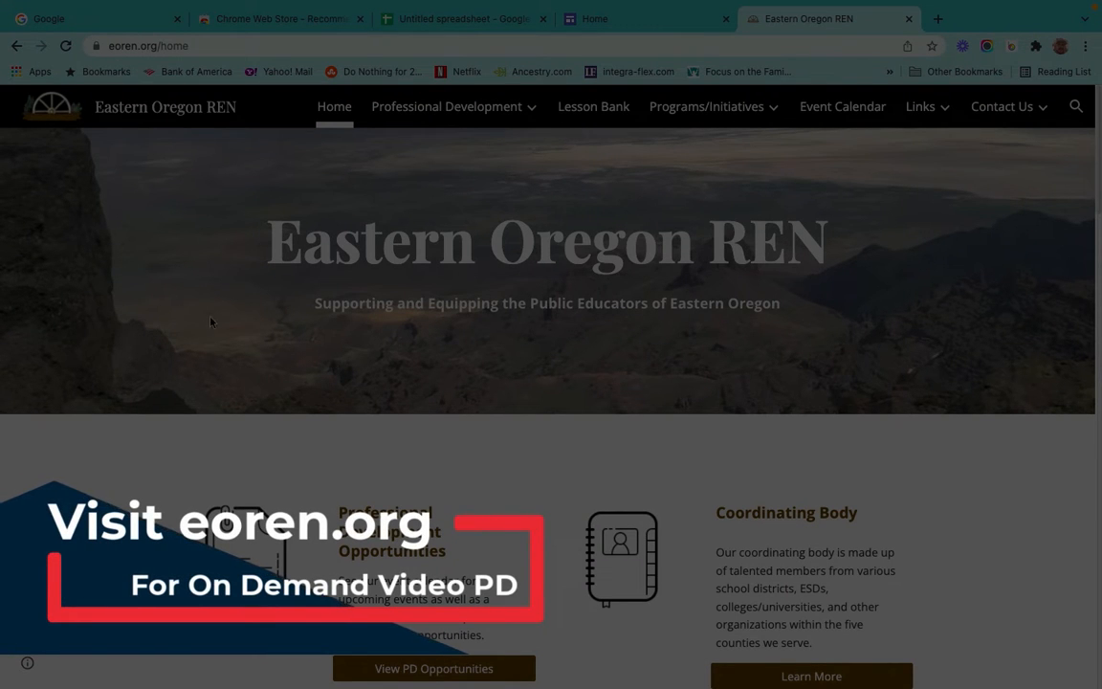
# Step: Open the Micro PD Videos page under Professional Development on the Eastern Oregon REN site and look over its highlighted videos
pyautogui.moveTo(494, 122)
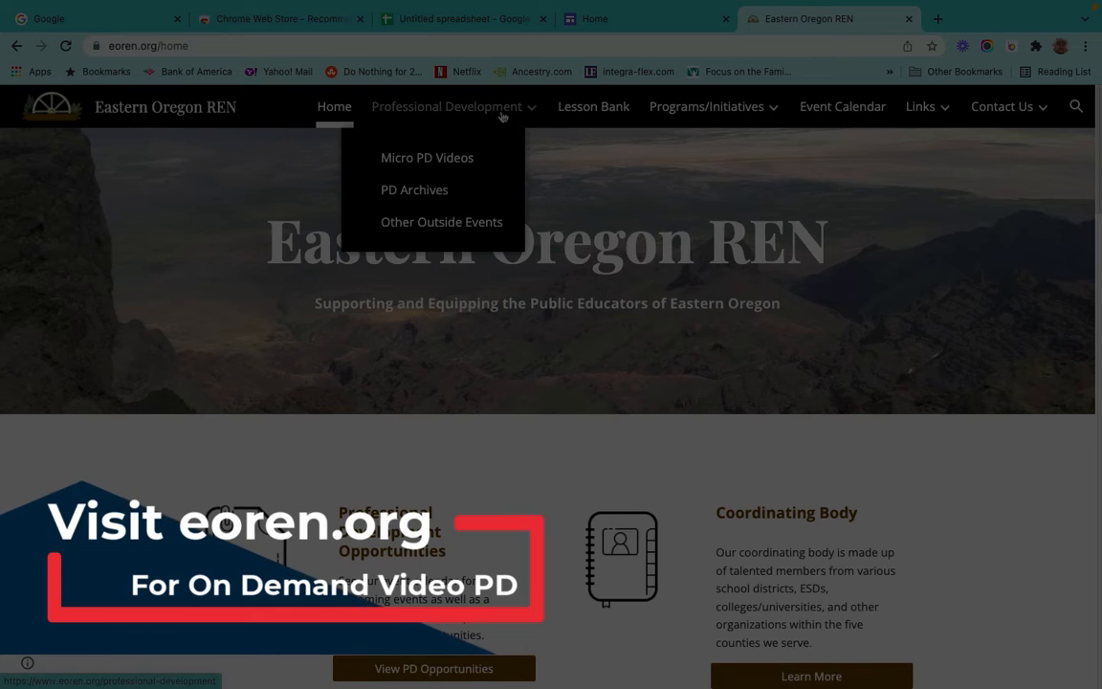
pyautogui.click(448, 167)
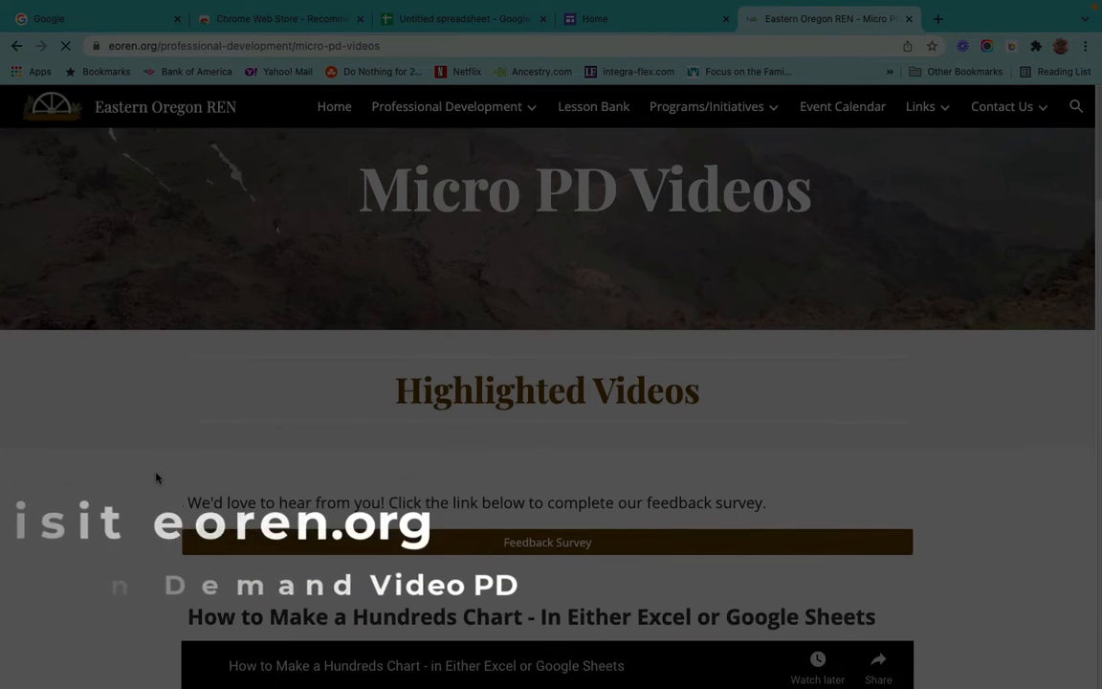
pyautogui.scroll(-3, 156, 477)
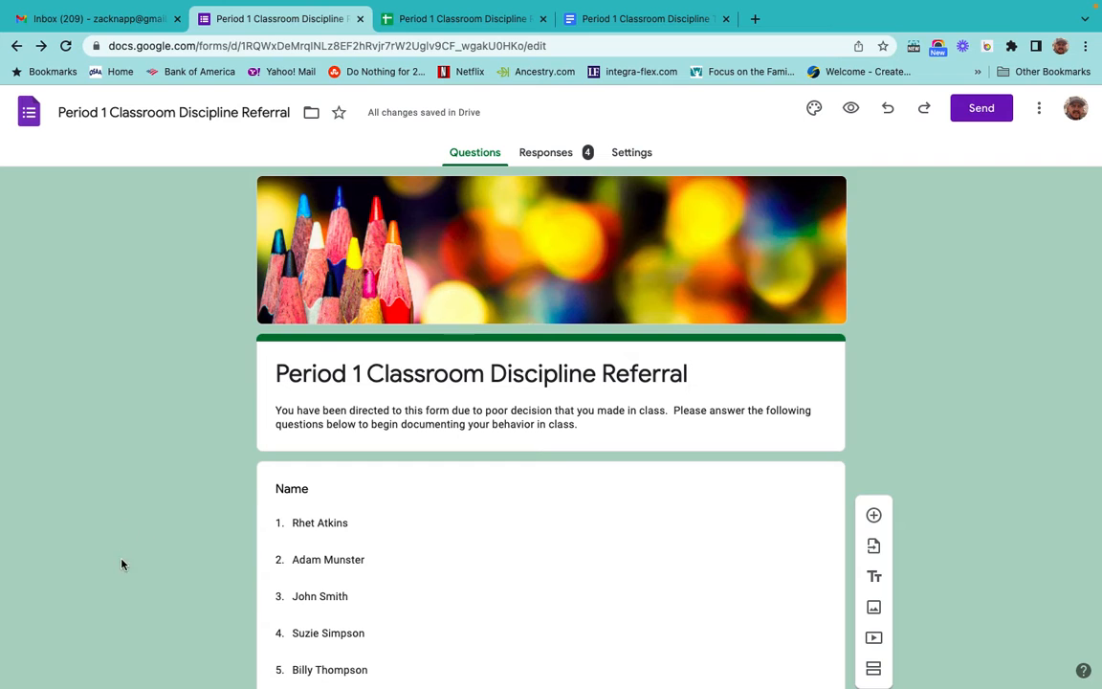
# Step: Review the Period 1 Classroom Discipline Referral form's header, description, and the Name and Email questions
pyautogui.scroll(-3, 123, 576)
pyautogui.scroll(3, 124, 576)
pyautogui.scroll(-1, 122, 576)
pyautogui.scroll(1, 122, 576)
pyautogui.scroll(-1, 83, 567)
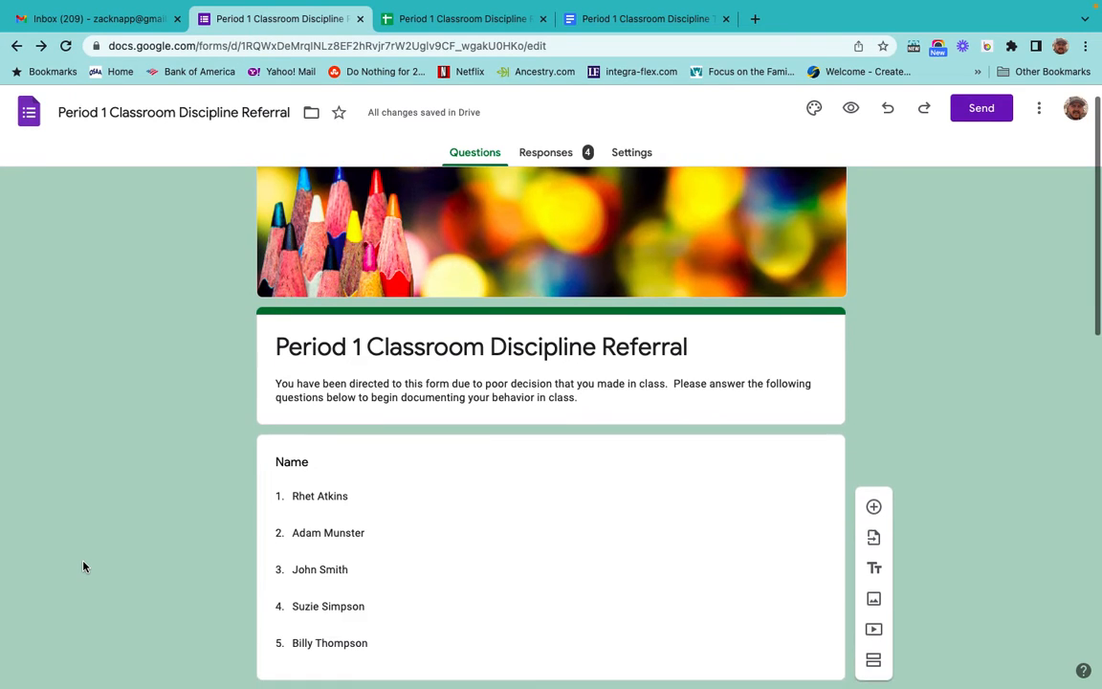
pyautogui.scroll(1, 83, 566)
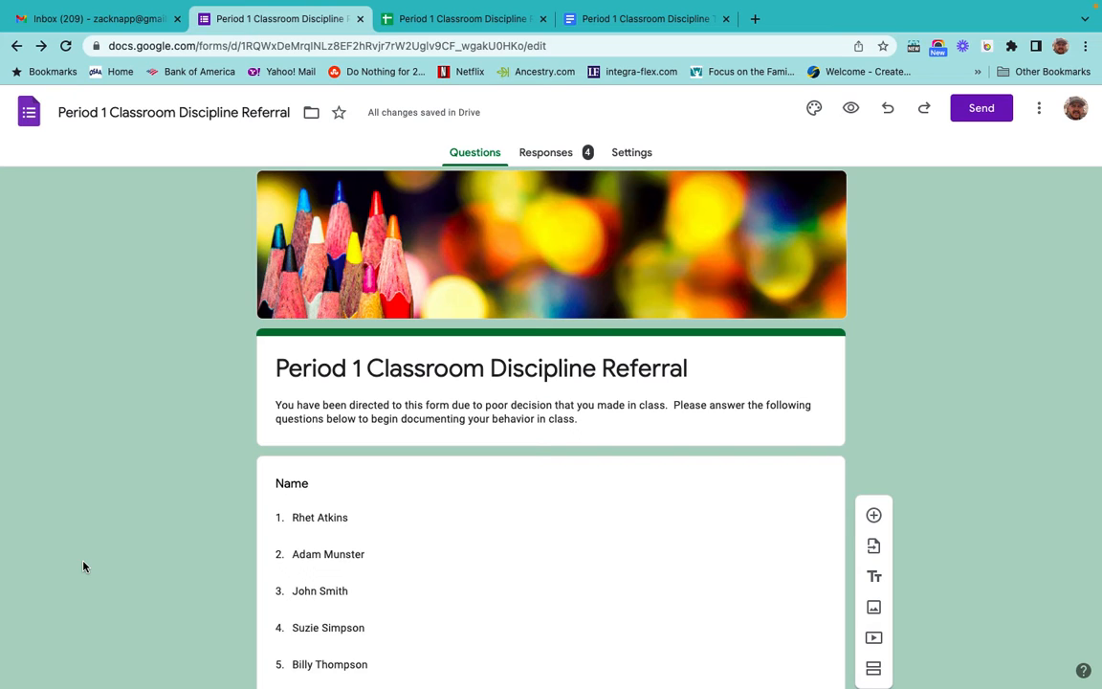
pyautogui.scroll(-3, 83, 566)
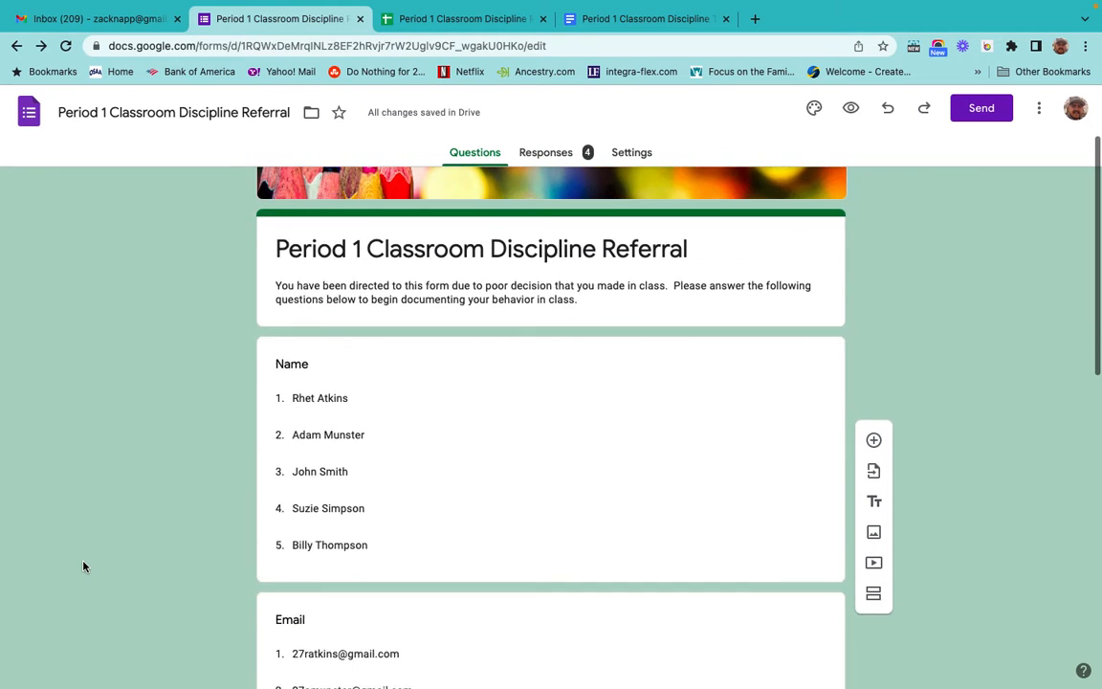
pyautogui.scroll(-1, 83, 567)
pyautogui.scroll(1, 83, 567)
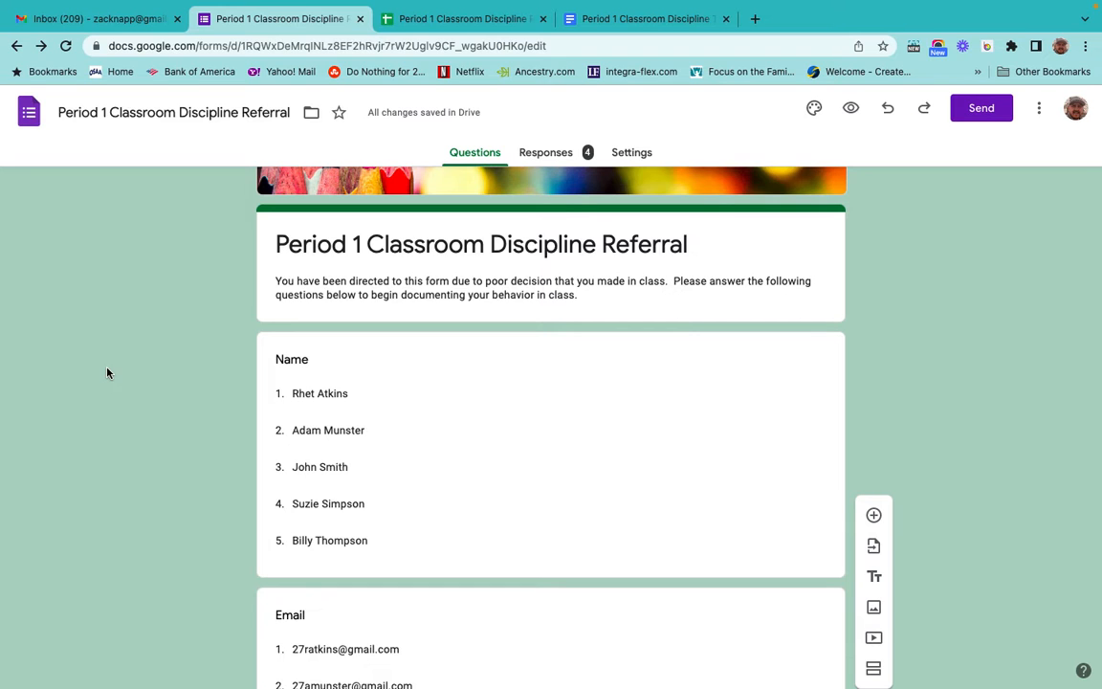
pyautogui.scroll(3, 107, 373)
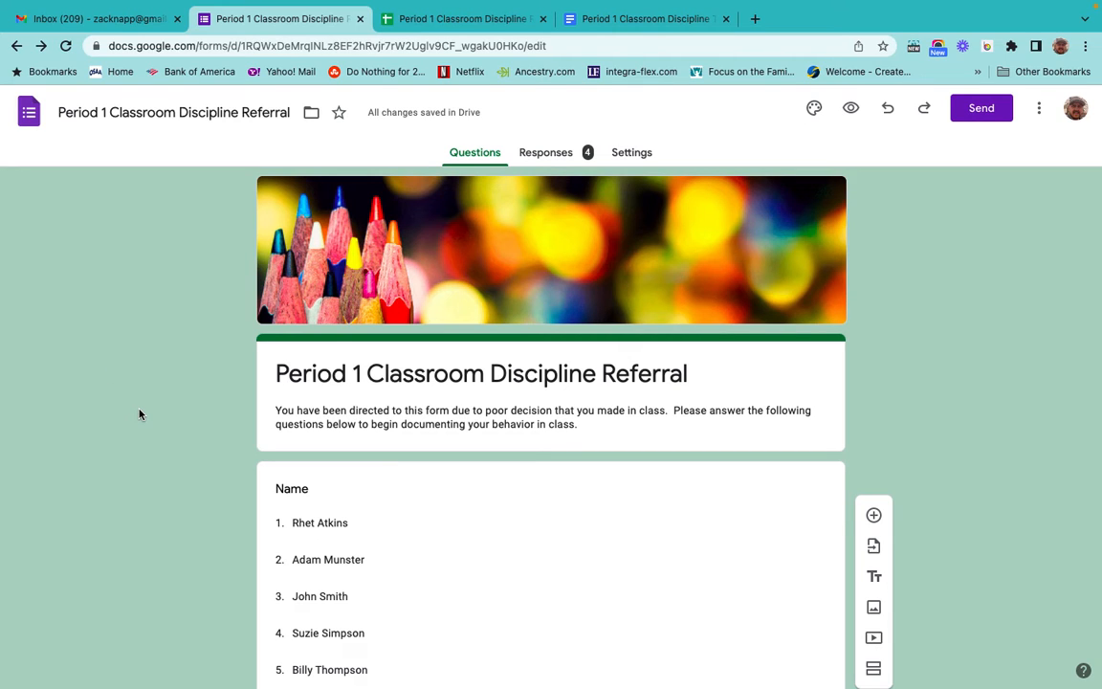
pyautogui.scroll(-1, 138, 413)
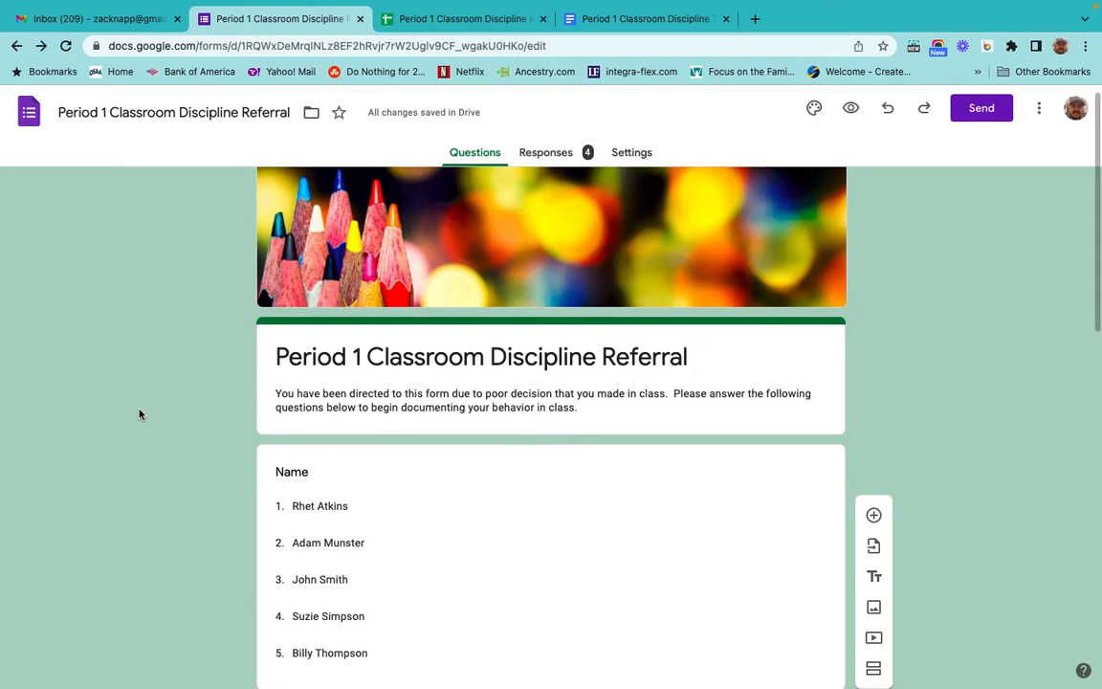
pyautogui.scroll(1, 139, 414)
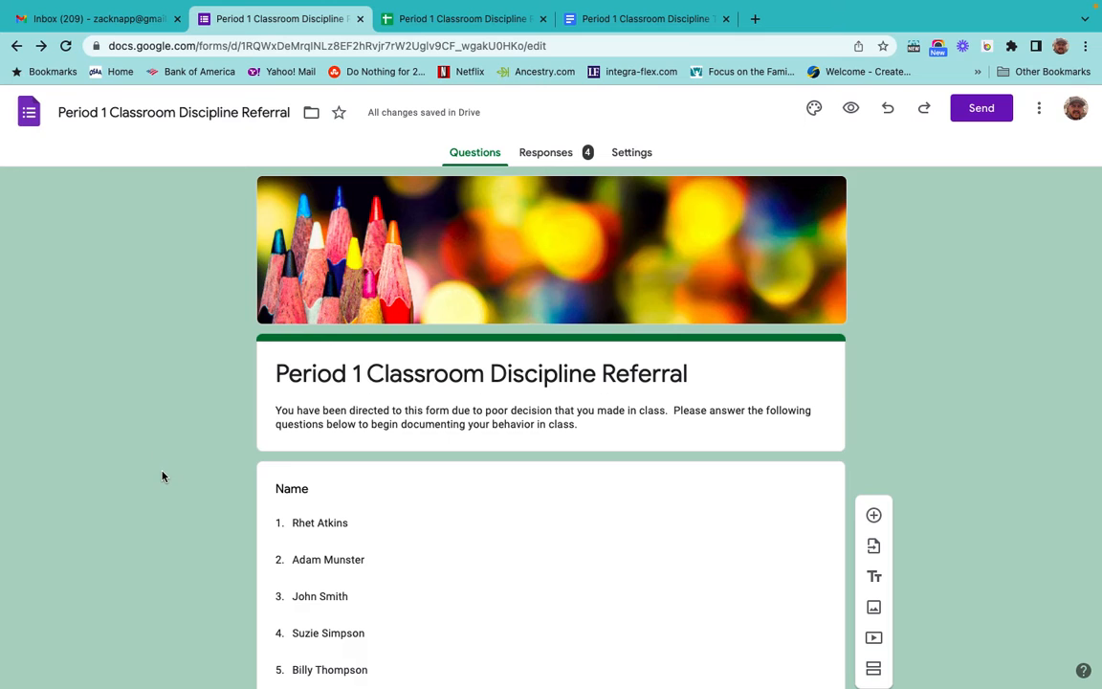
pyautogui.scroll(-3, 163, 475)
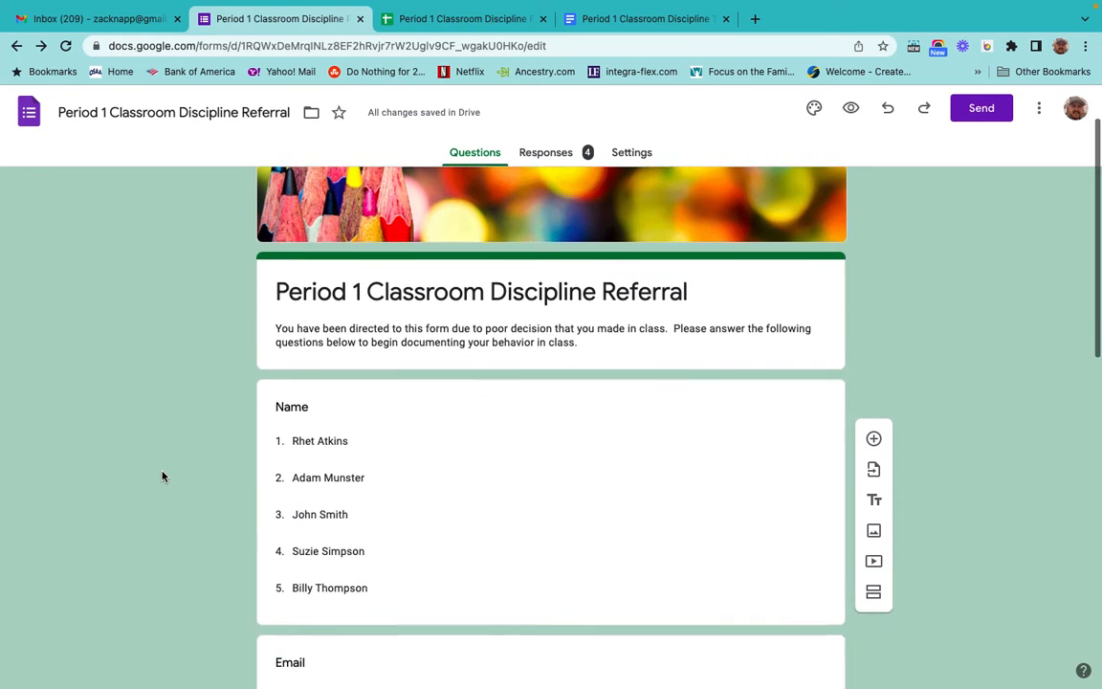
pyautogui.scroll(-1, 162, 476)
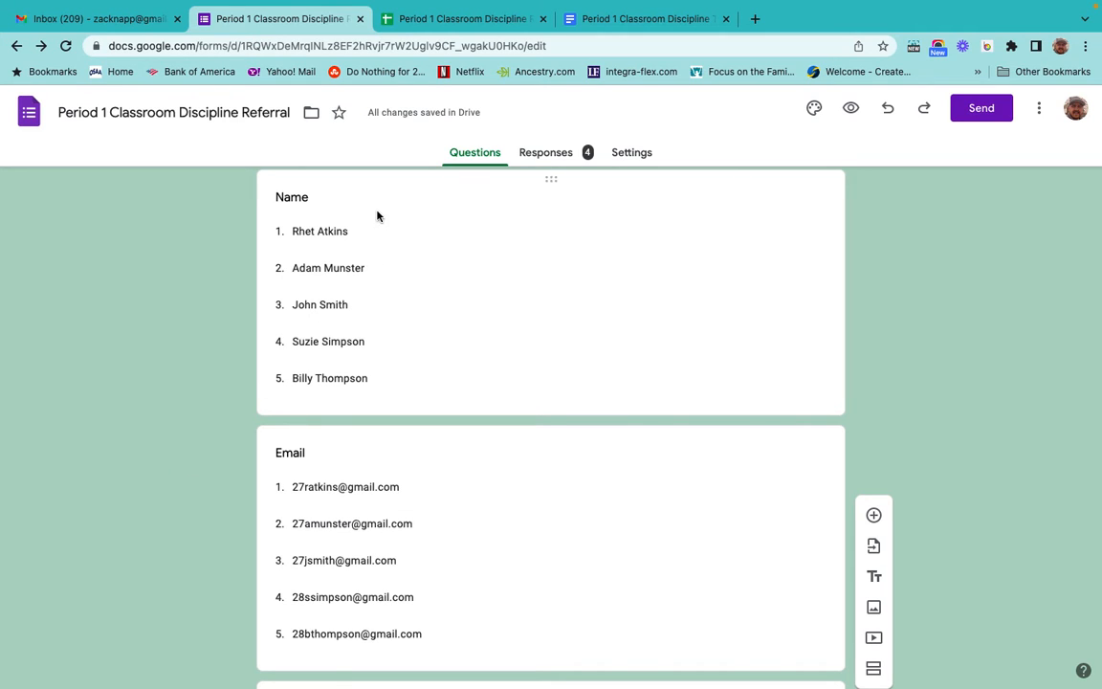
# Step: Inspect the Name question's dropdown setup, and review the remaining questions on email, broken rule, explanation and future prevention
pyautogui.click(341, 200)
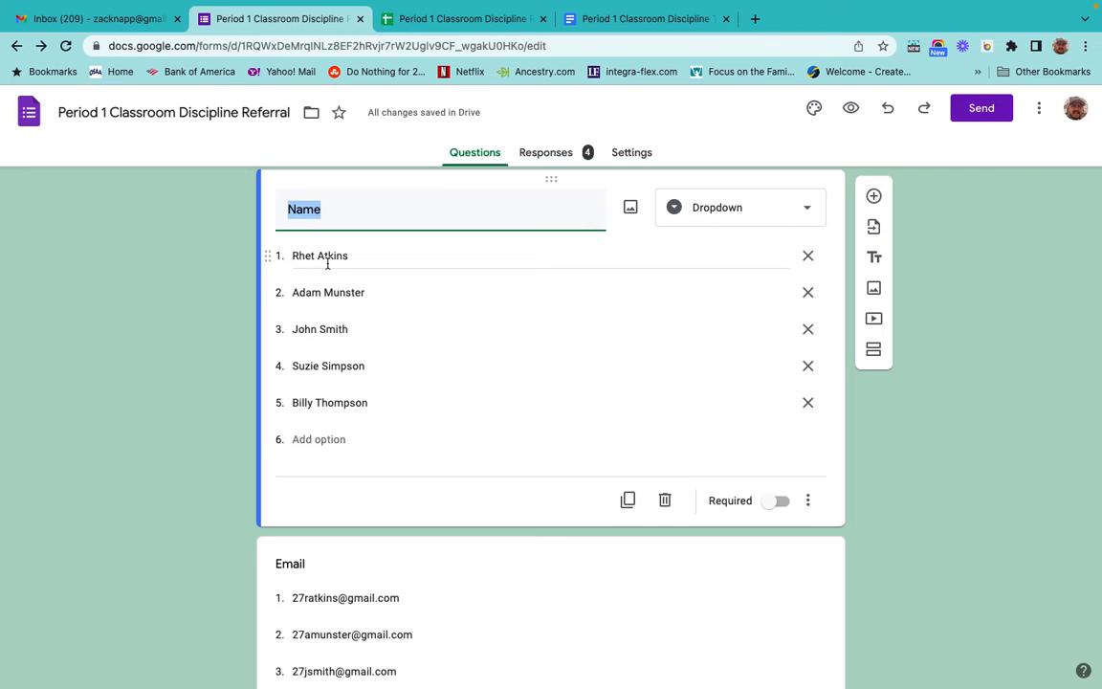
pyautogui.click(255, 256)
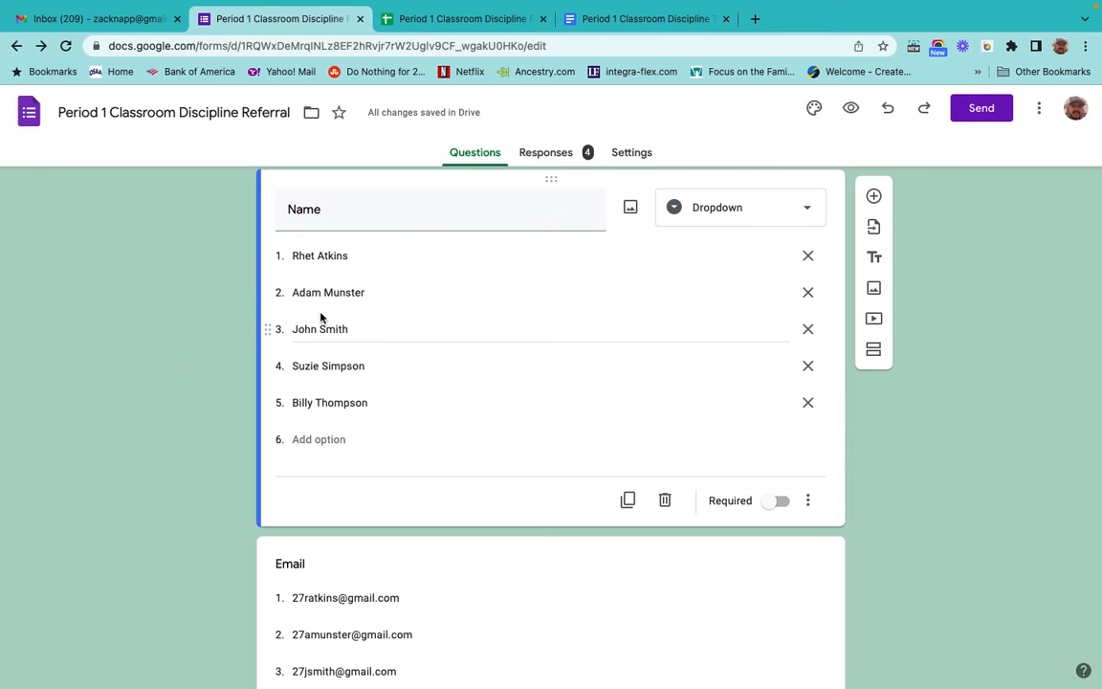
pyautogui.scroll(-1, 348, 531)
pyautogui.scroll(-1, 346, 542)
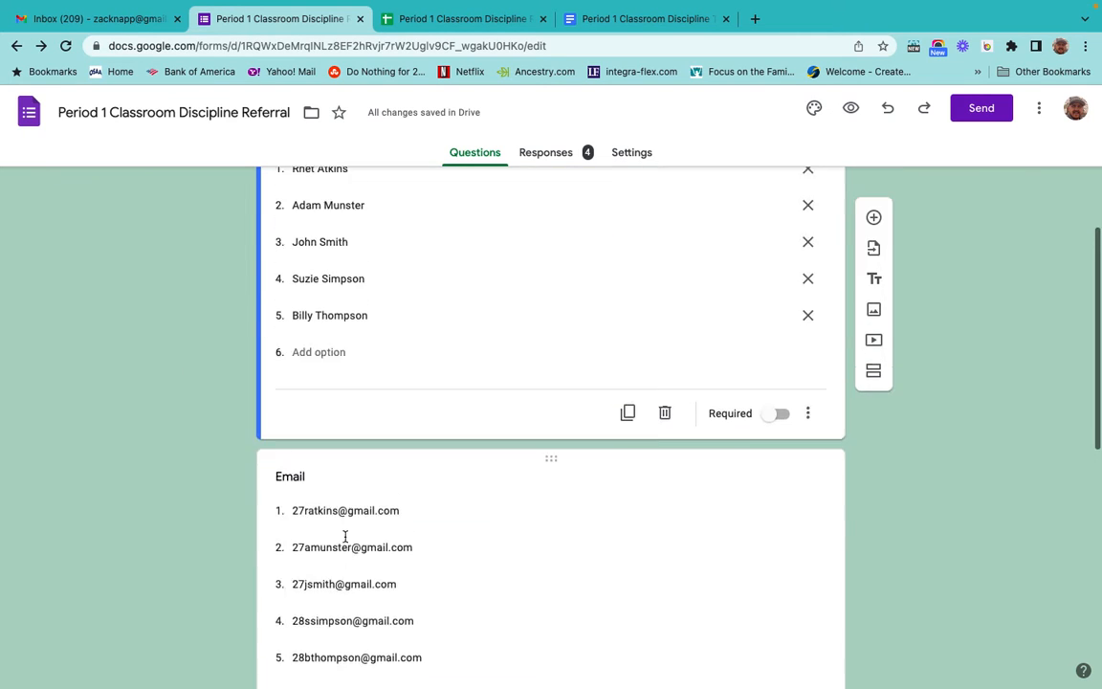
pyautogui.scroll(1, 346, 543)
pyautogui.scroll(-3, 346, 543)
pyautogui.scroll(-1, 346, 541)
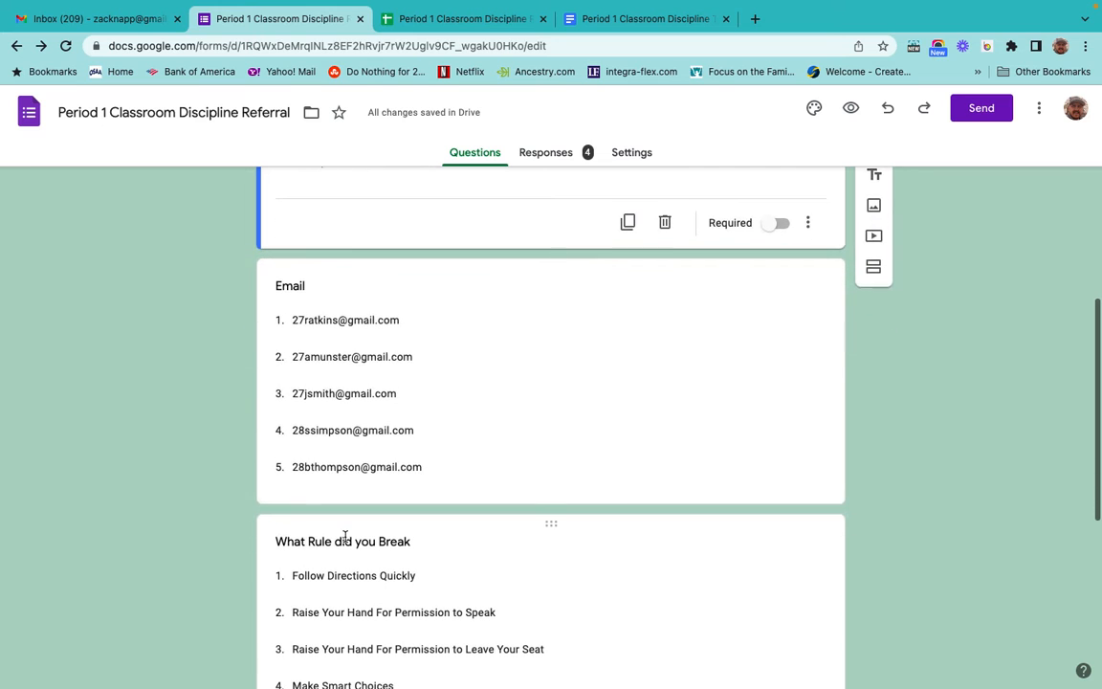
pyautogui.scroll(-5, 338, 535)
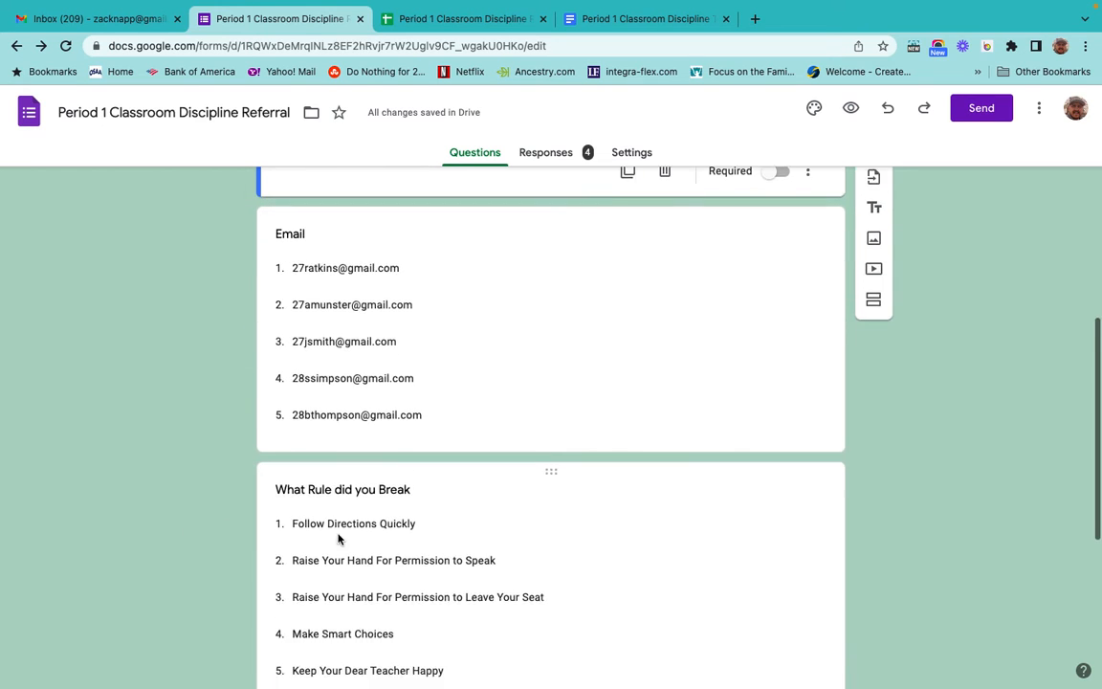
pyautogui.scroll(-1, 338, 536)
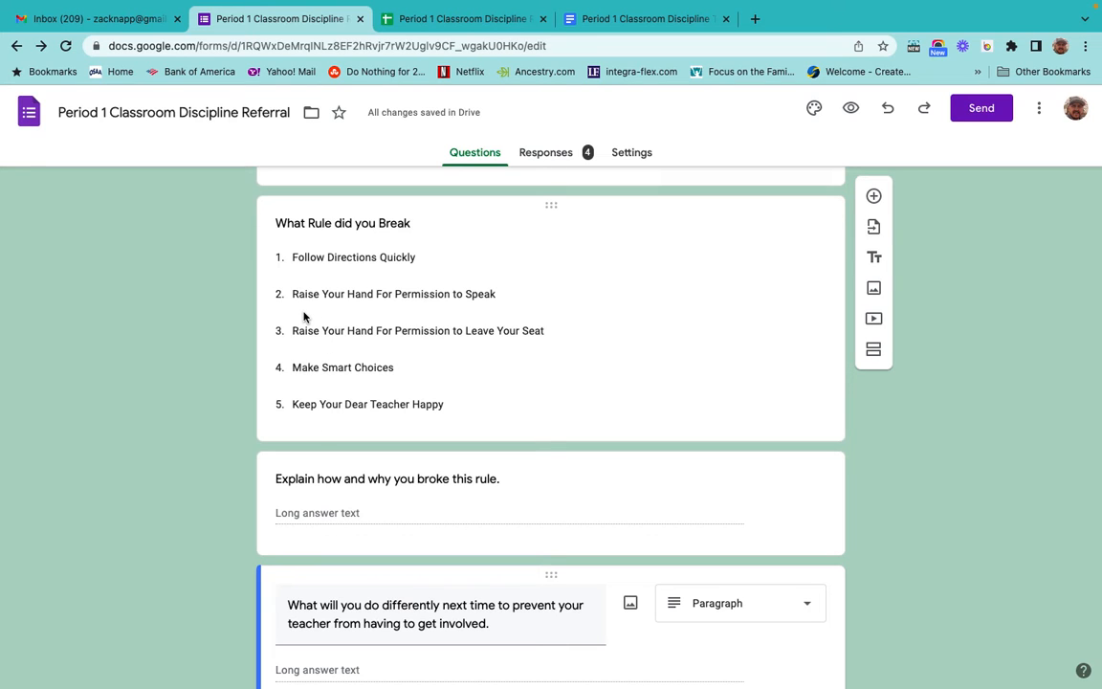
pyautogui.scroll(-1, 346, 370)
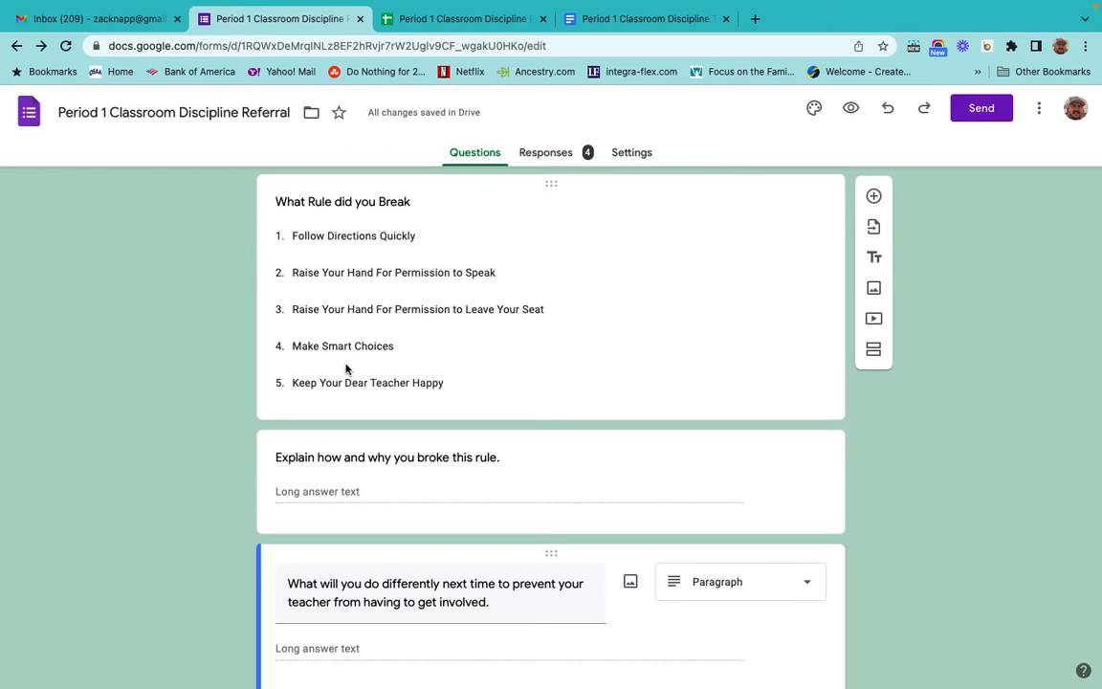
pyautogui.scroll(-3, 346, 369)
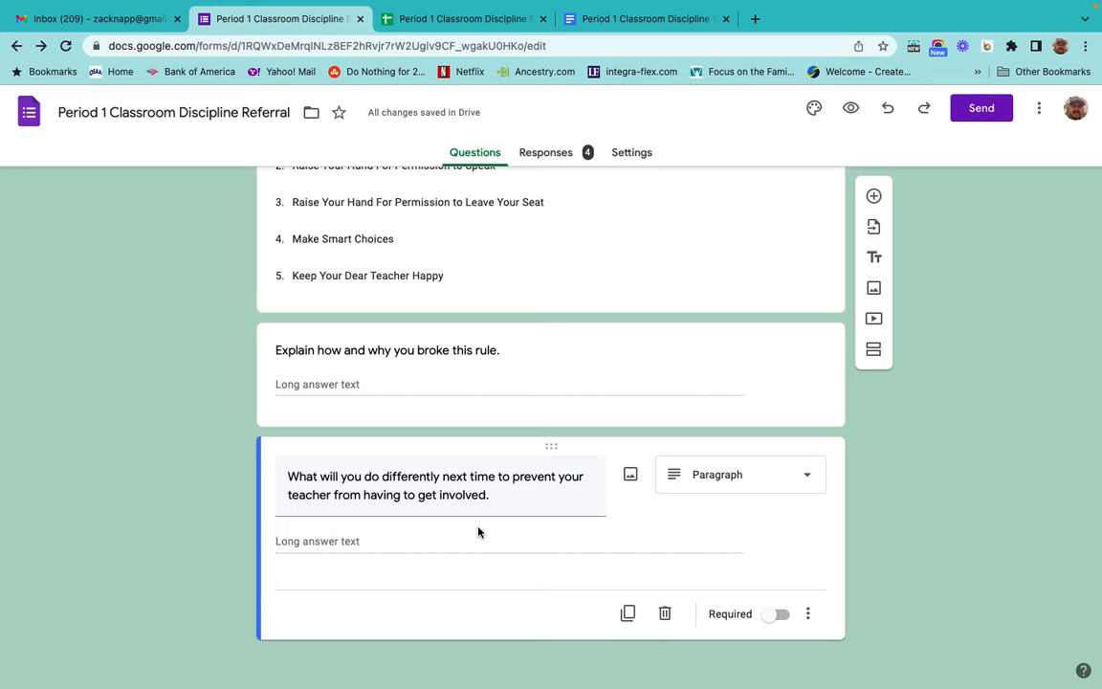
pyautogui.scroll(12, 479, 532)
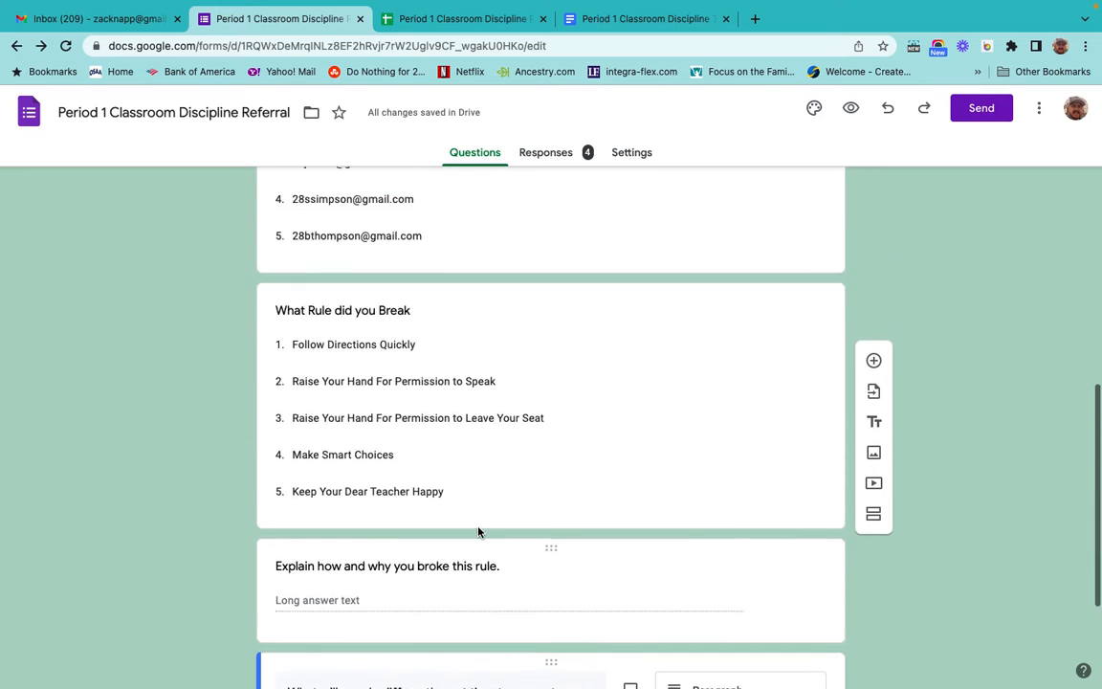
pyautogui.scroll(4, 477, 529)
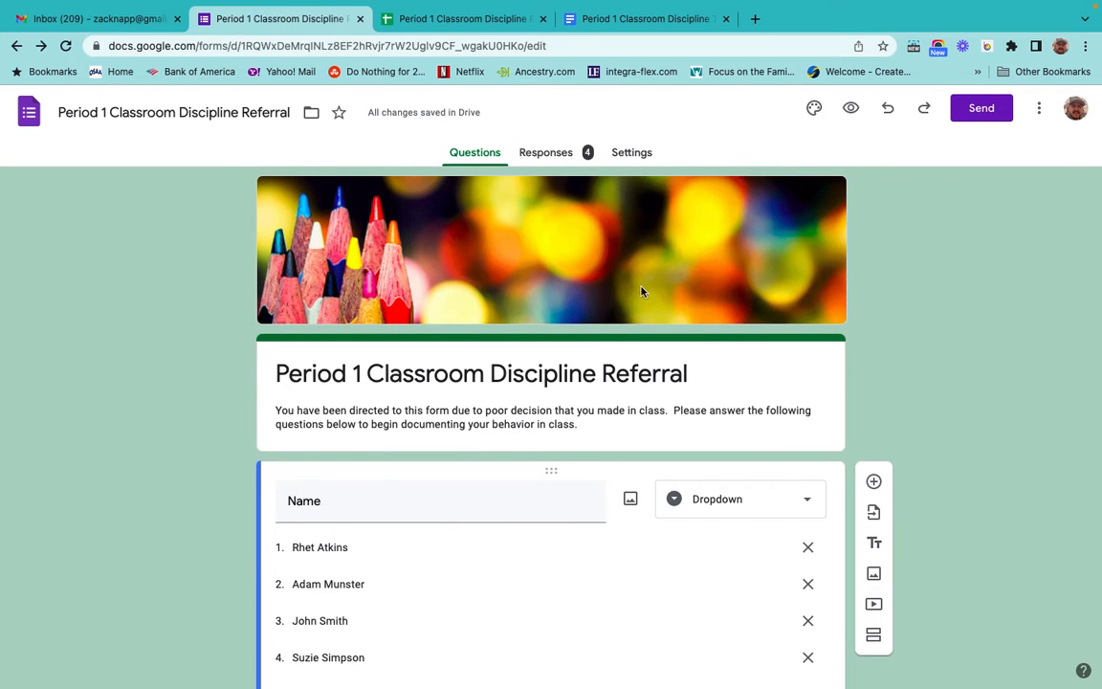
# Step: Preview the referral form and choose the fourth listed student's name and the matching email address
pyautogui.click(851, 110)
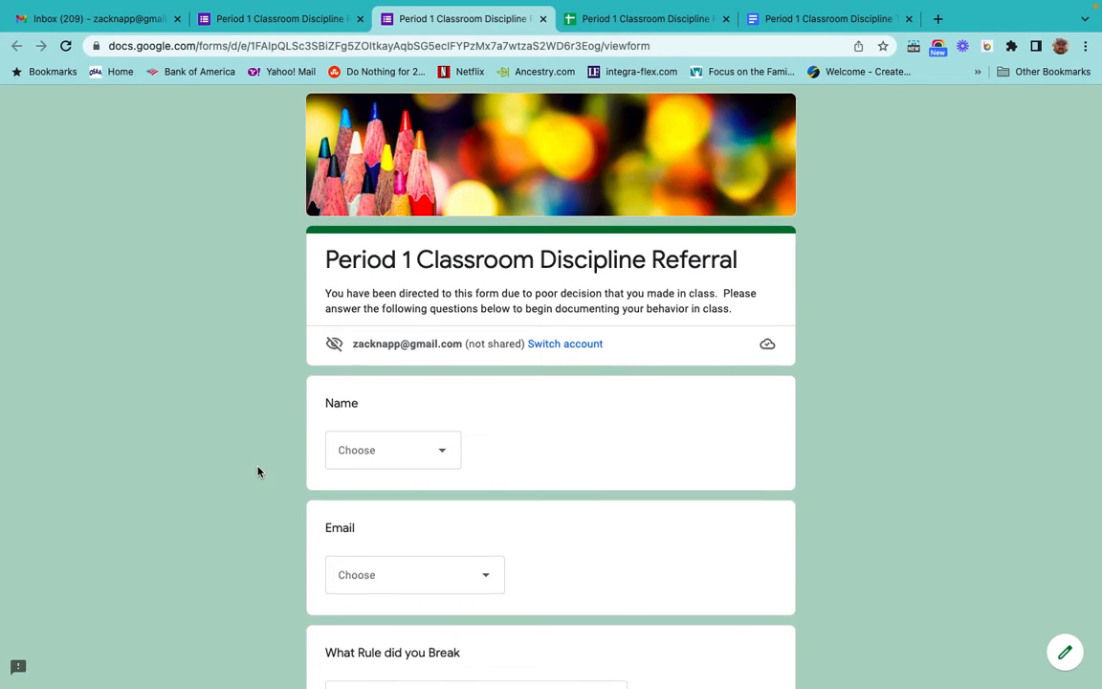
pyautogui.scroll(-3, 259, 467)
pyautogui.scroll(-1, 258, 472)
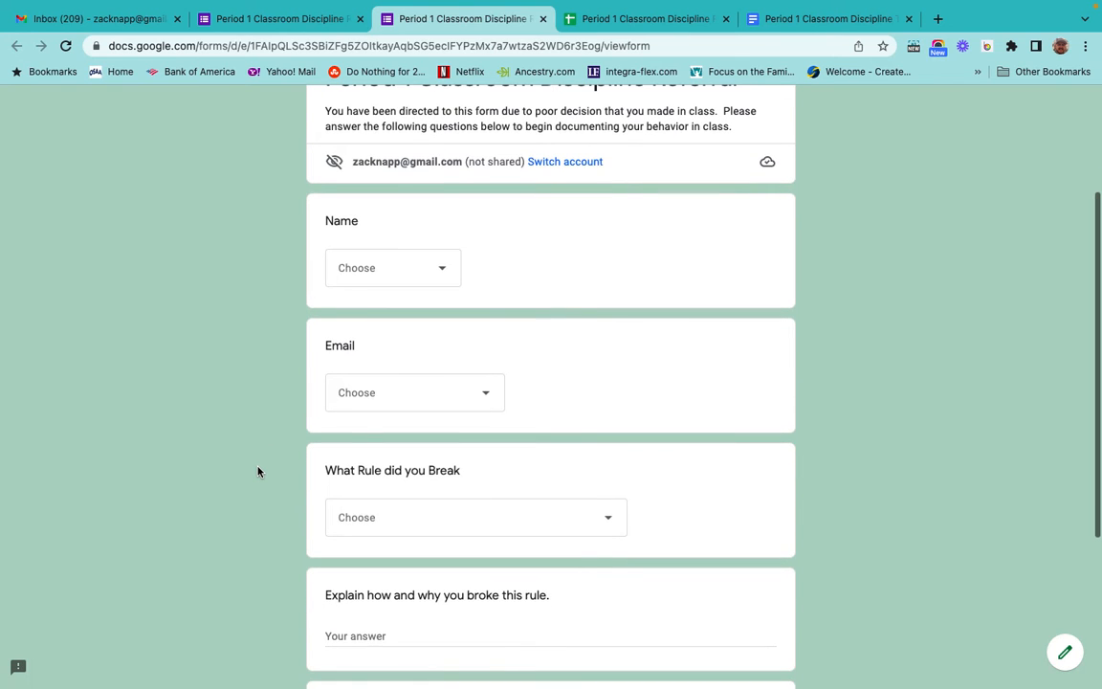
pyautogui.click(444, 275)
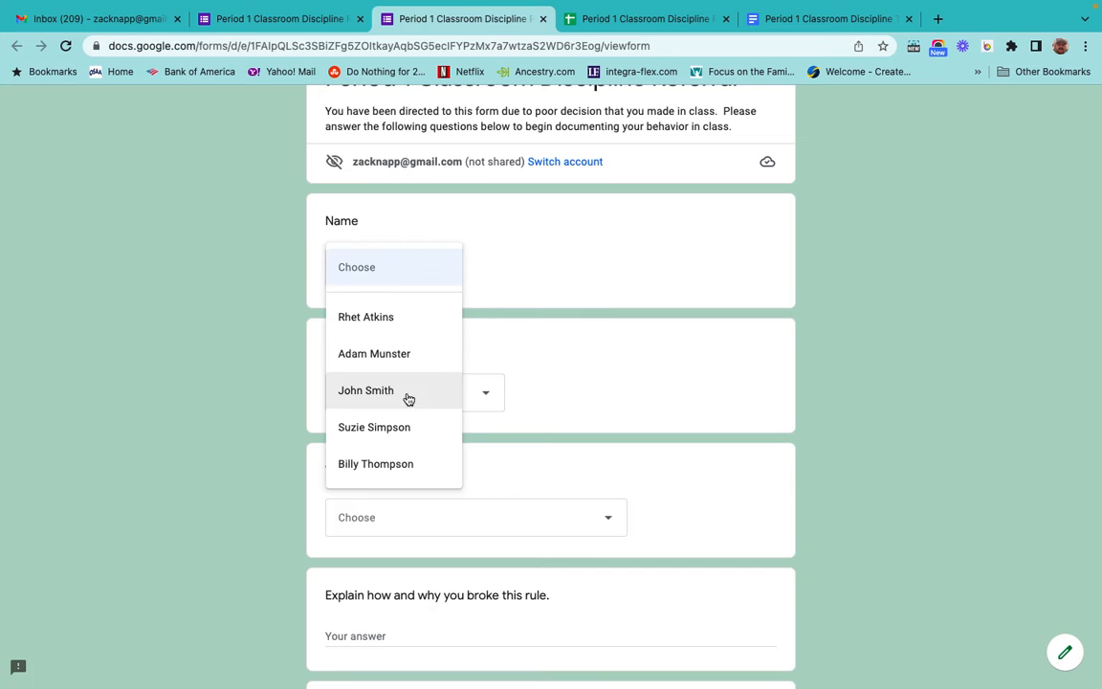
pyautogui.click(388, 427)
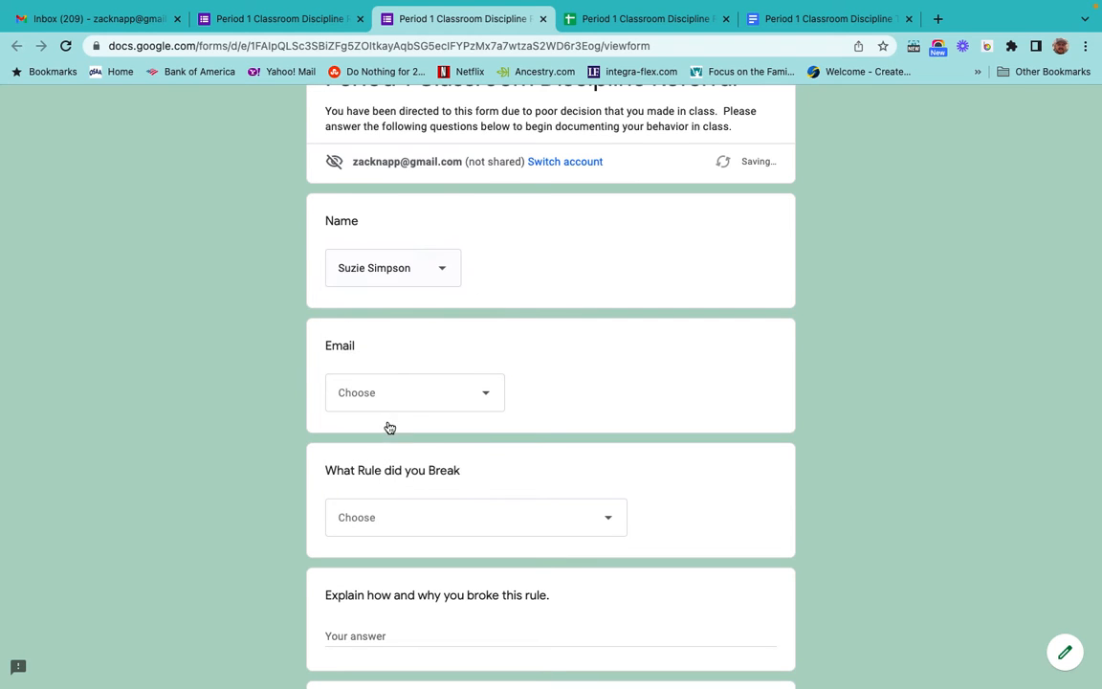
pyautogui.click(486, 398)
pyautogui.click(409, 560)
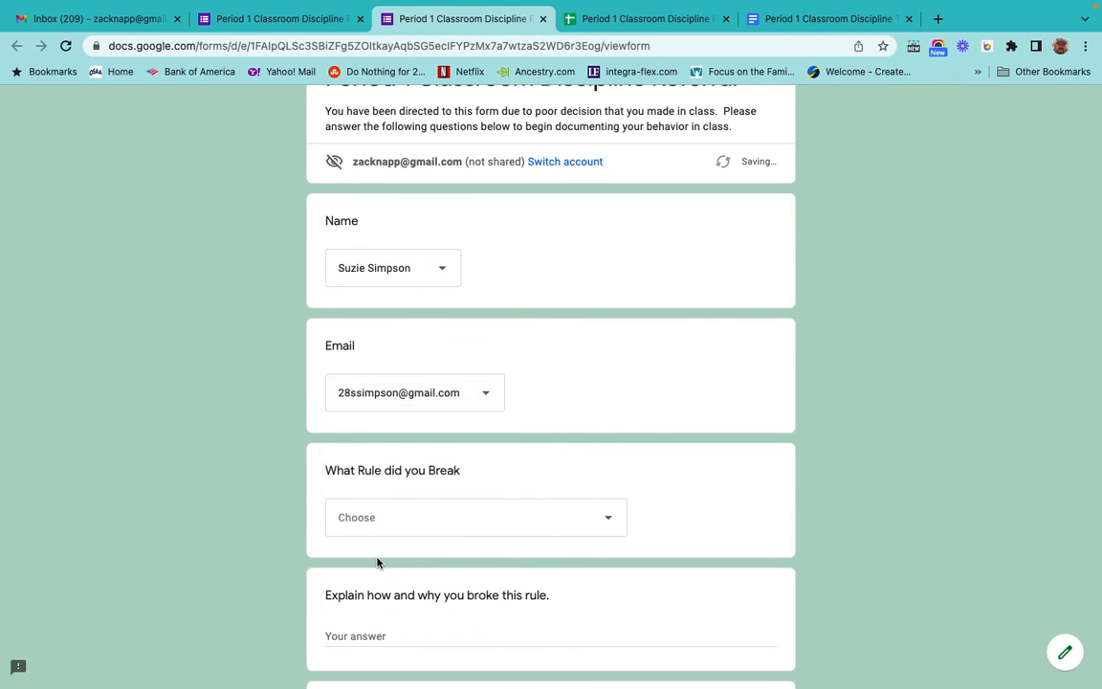
# Step: Choose "Keep Your Dear Teacher Happy" as the answer to "What Rule did you Break"
pyautogui.scroll(-5, 226, 551)
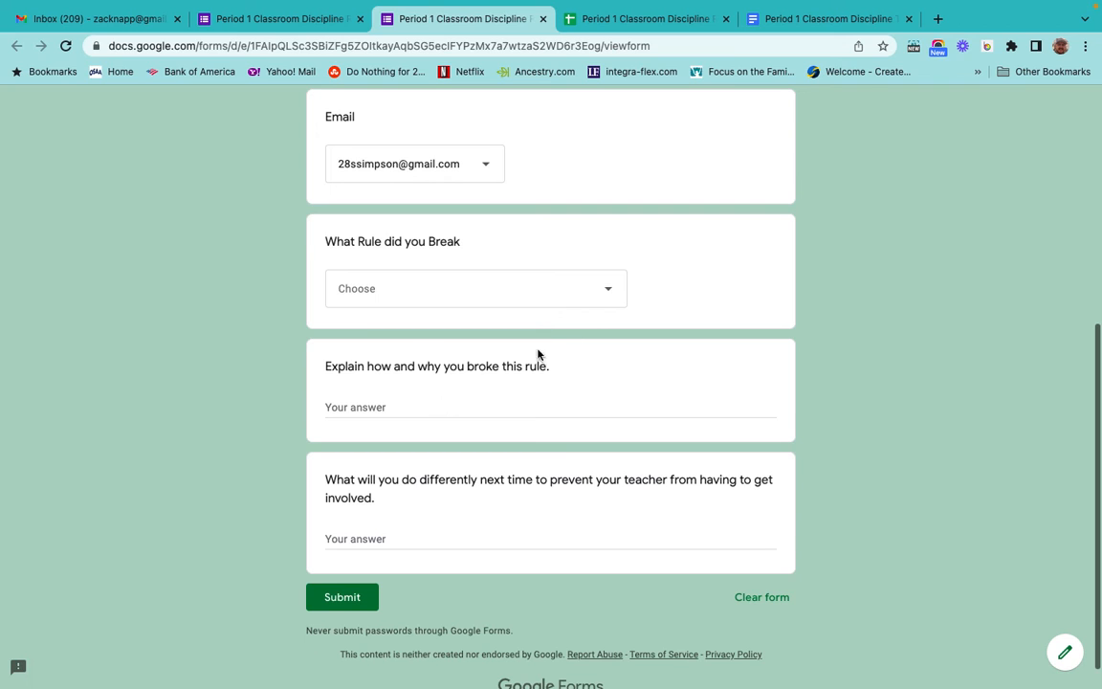
pyautogui.click(612, 295)
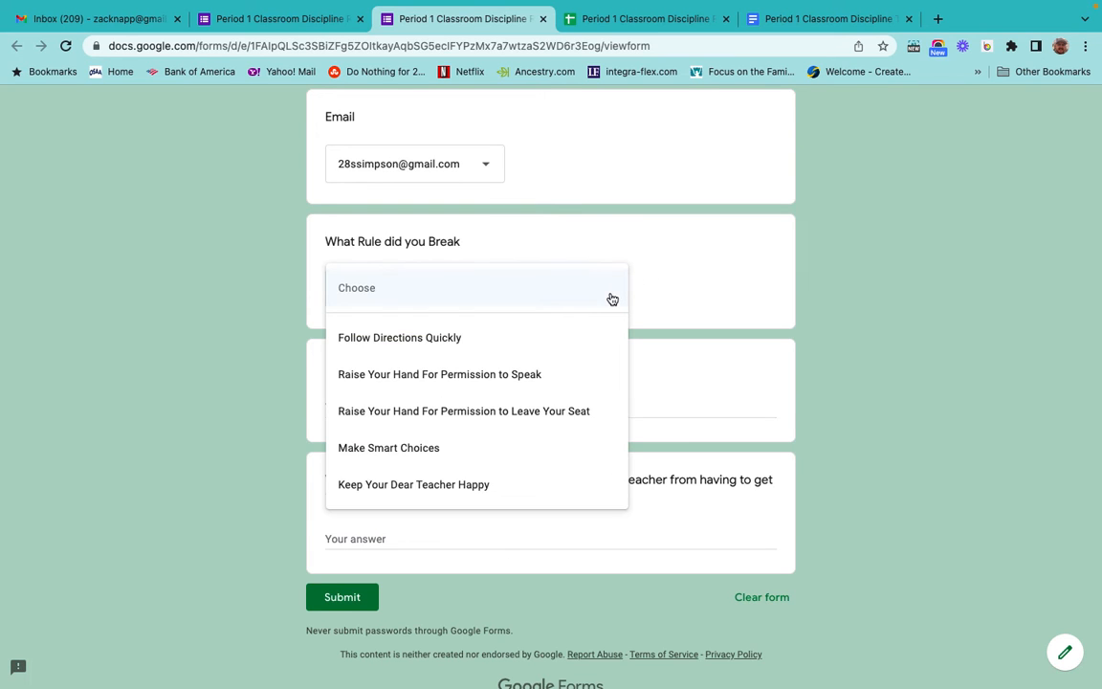
pyautogui.click(413, 486)
pyautogui.scroll(-1, 211, 478)
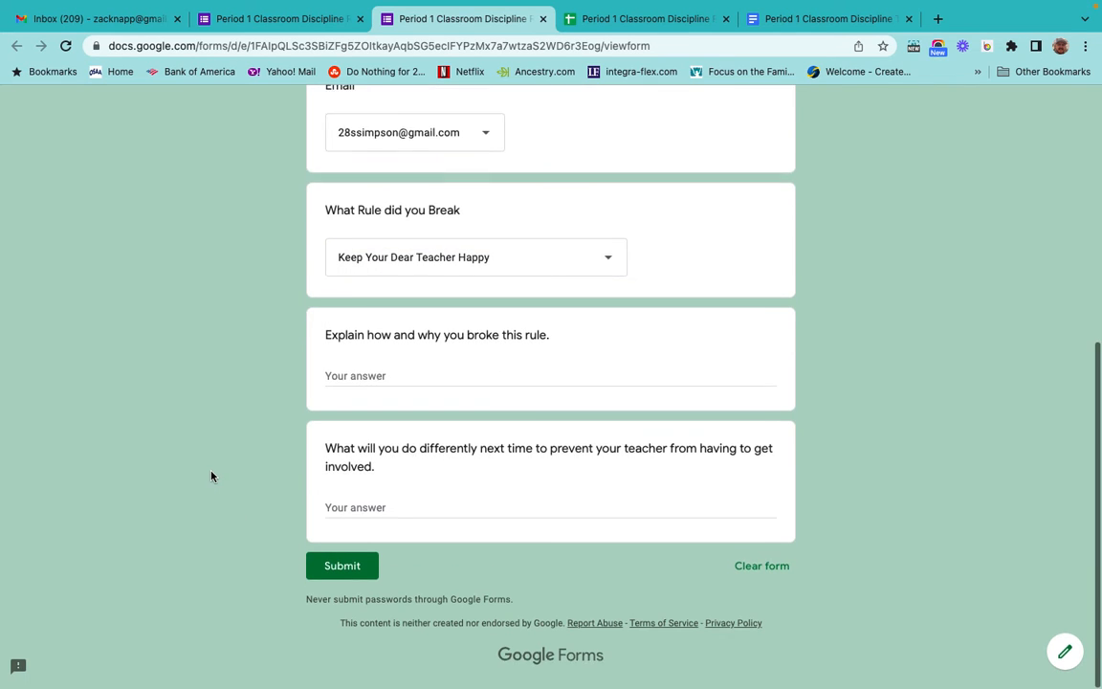
# Step: Answer "I was rude" for how and why the rule was broken and "be nice" for next time, and submit the form
pyautogui.click(372, 376)
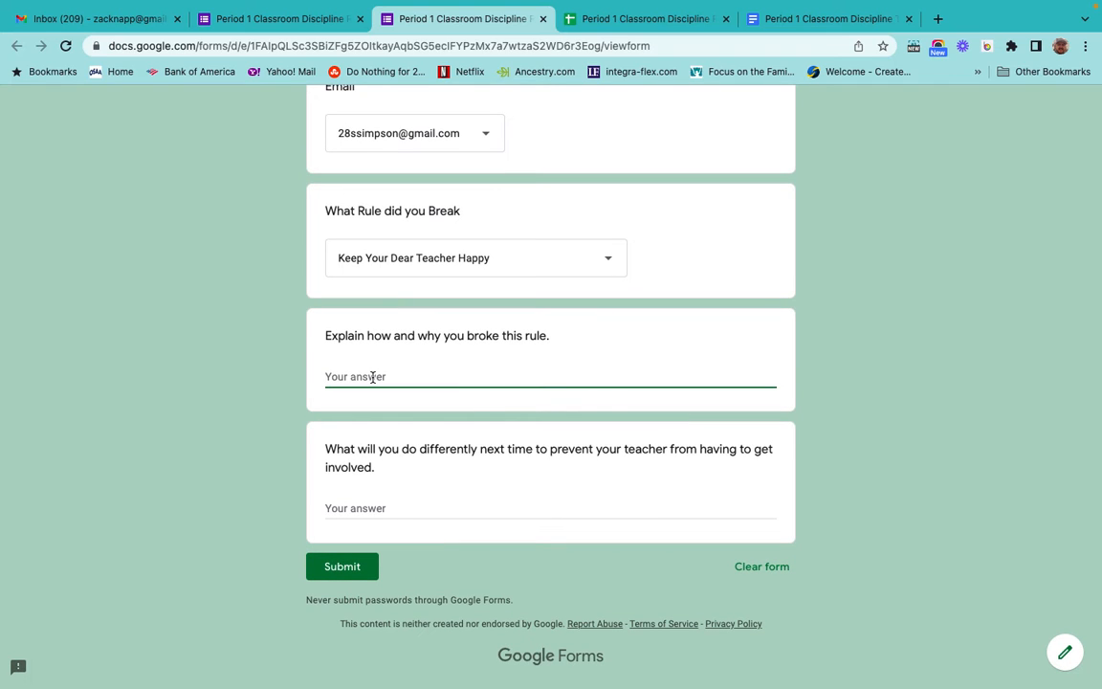
pyautogui.write('I was rude')
pyautogui.click(364, 503)
pyautogui.write('be nice')
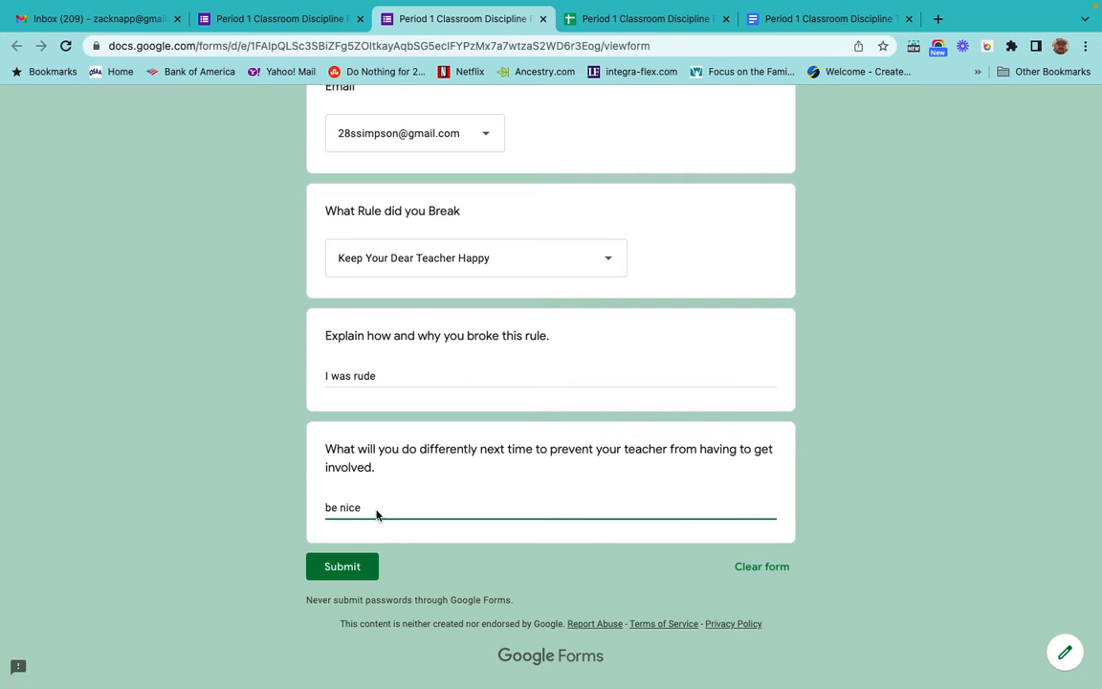
pyautogui.click(340, 565)
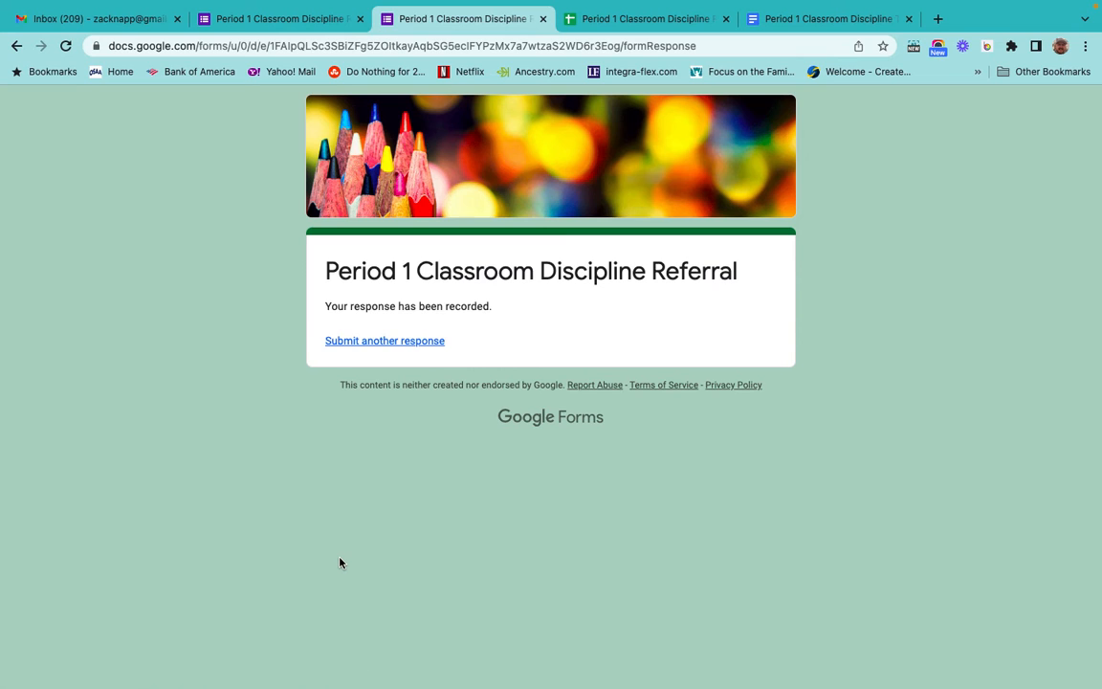
# Step: Close the form preview and view the responses collected by the referral form
pyautogui.click(542, 18)
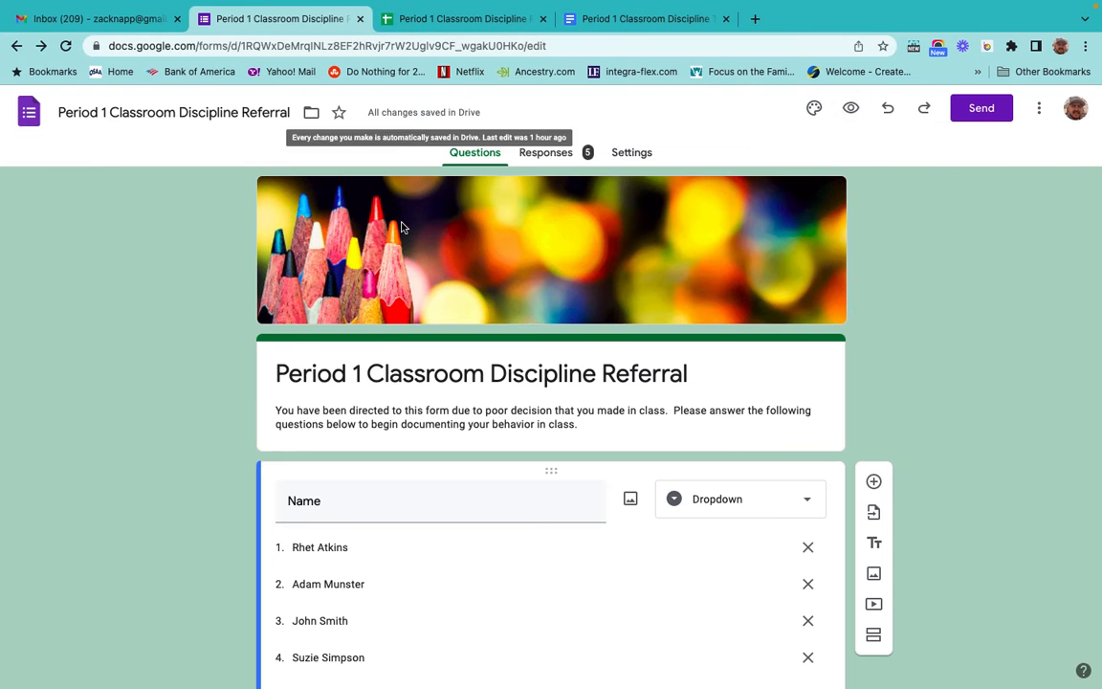
pyautogui.click(549, 153)
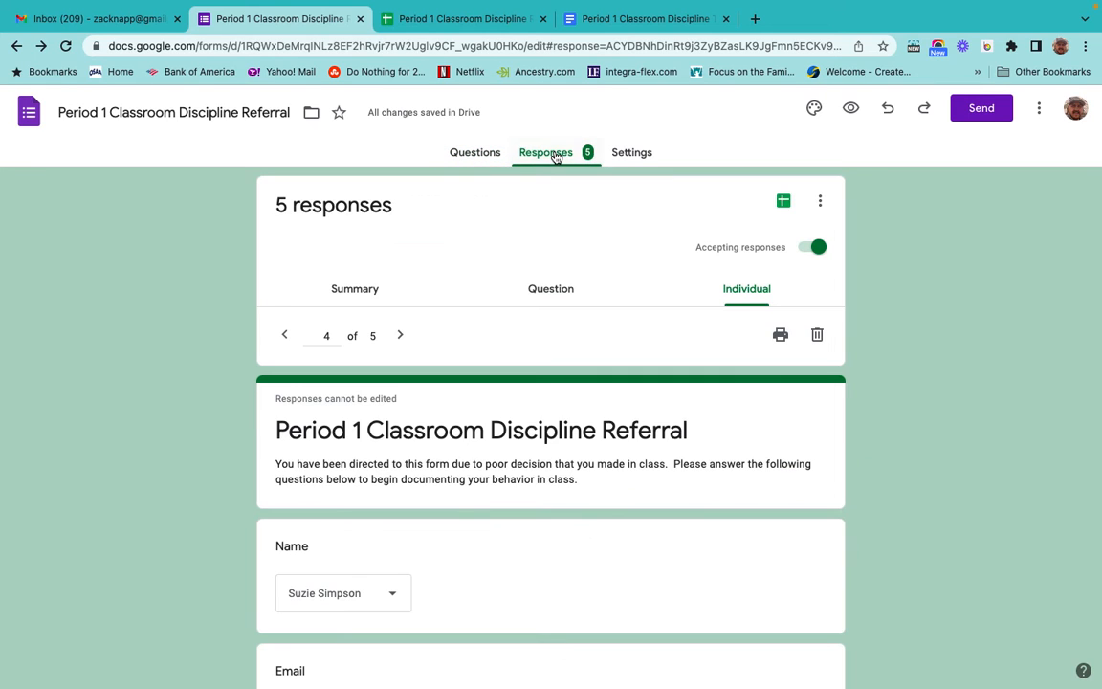
# Step: Examine the summary of all responses, including the charts for name, email and rule broken and the written explanations
pyautogui.click(350, 303)
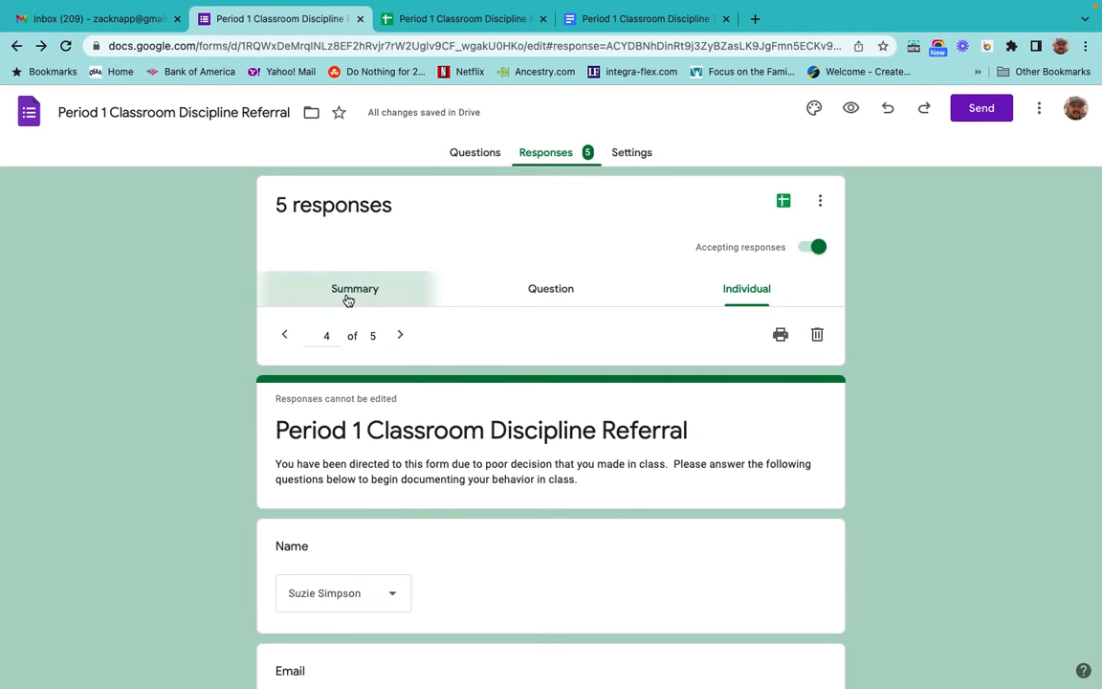
pyautogui.scroll(-2, 362, 525)
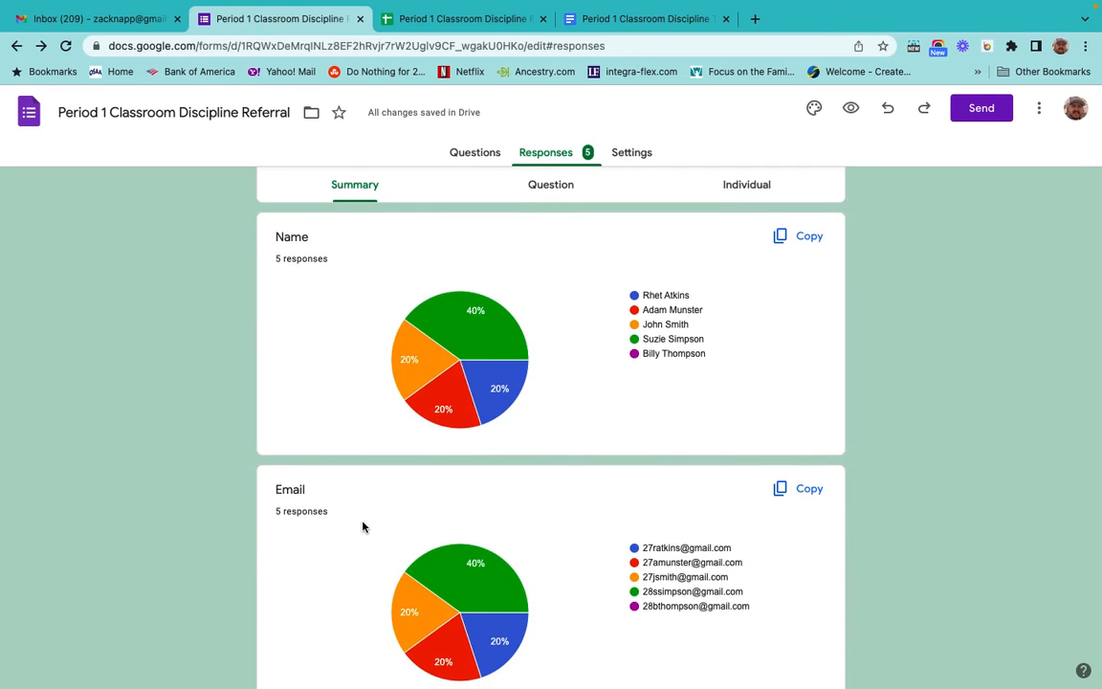
pyautogui.scroll(-2, 362, 525)
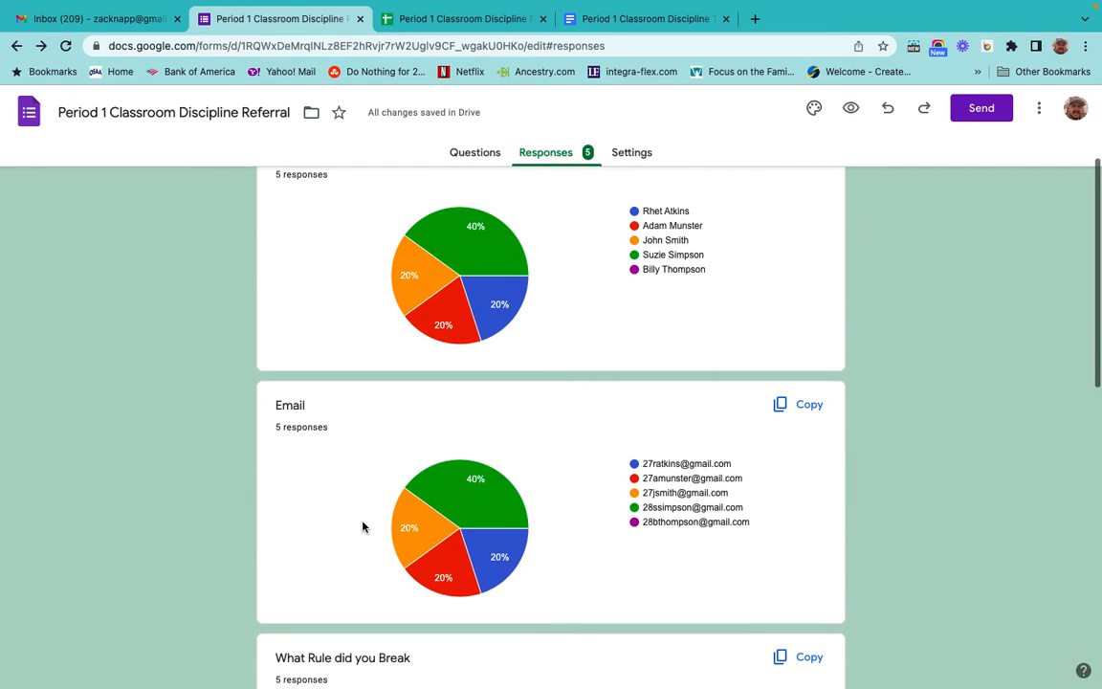
pyautogui.moveTo(466, 244)
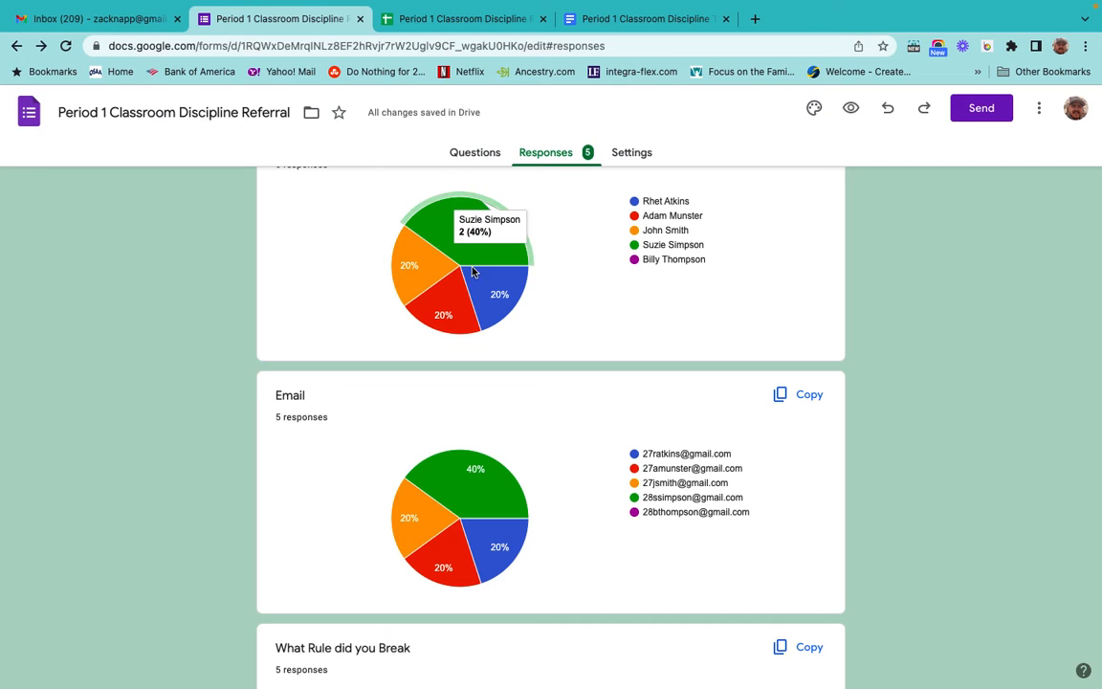
pyautogui.scroll(1, 334, 509)
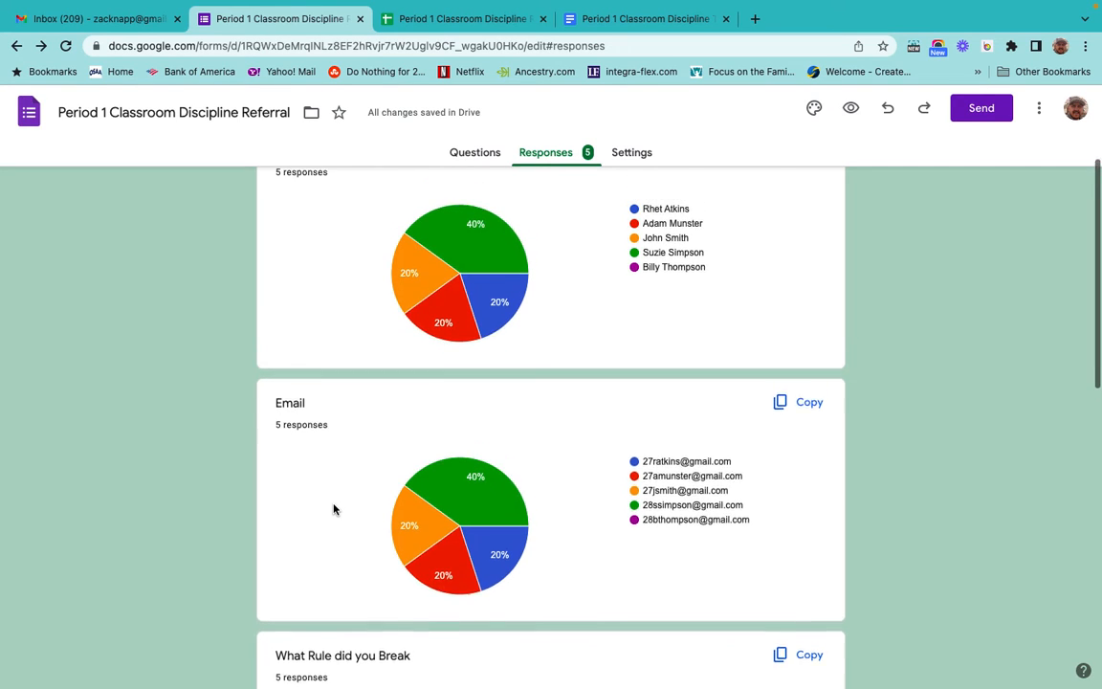
pyautogui.moveTo(486, 326)
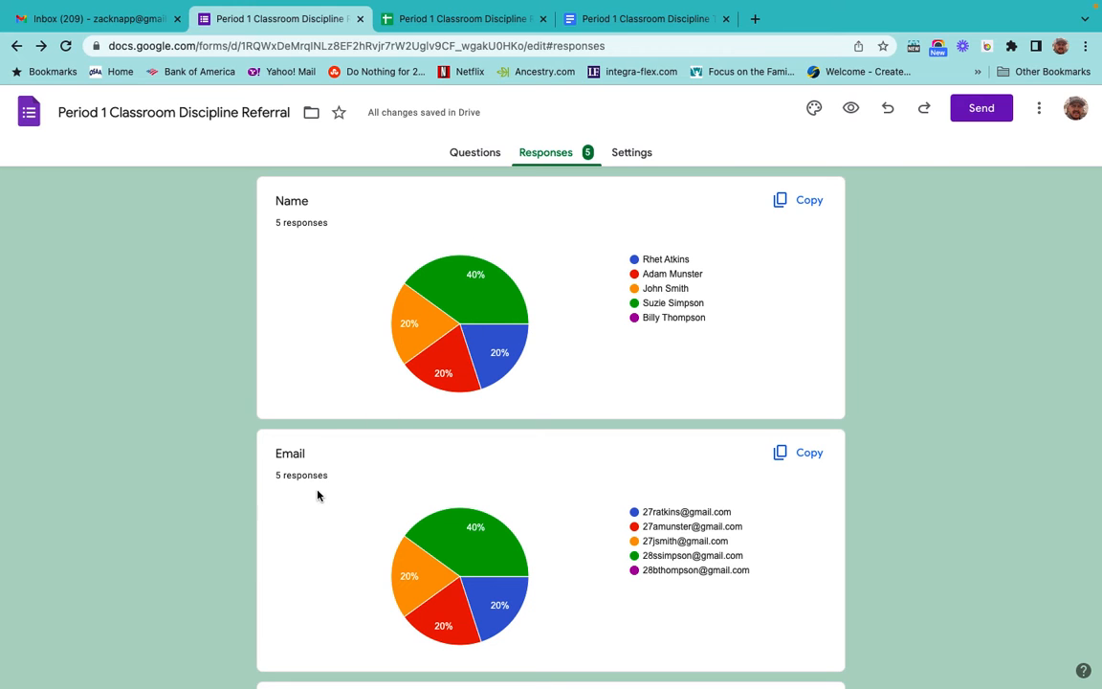
pyautogui.scroll(-5, 315, 501)
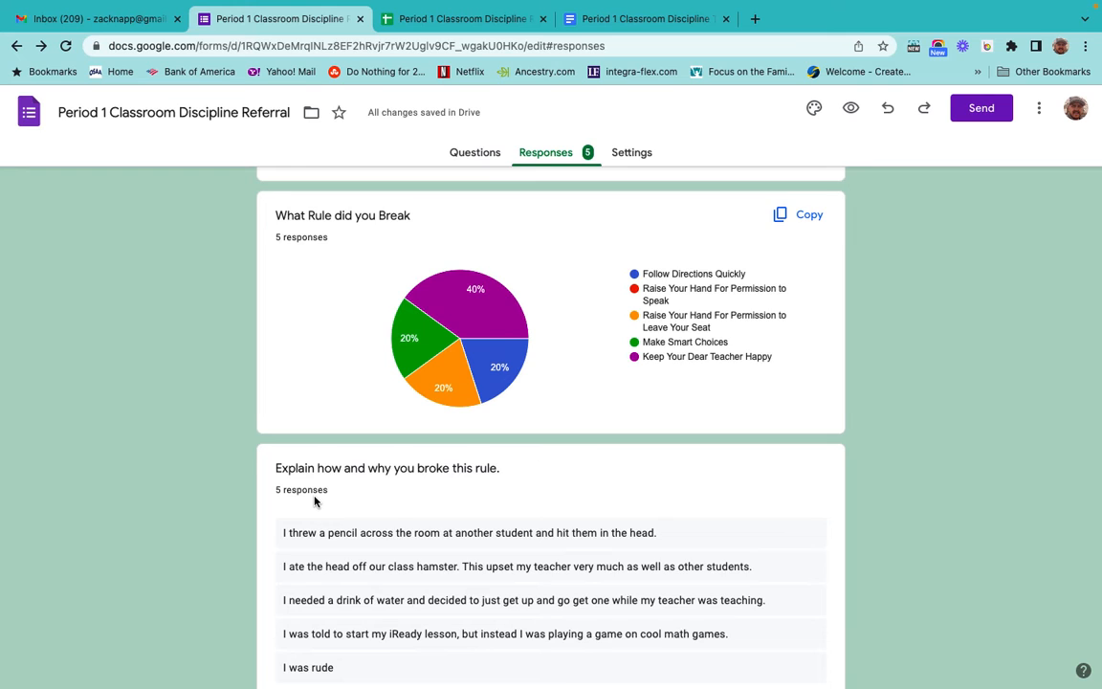
pyautogui.scroll(-1, 314, 502)
pyautogui.scroll(-2, 314, 502)
pyautogui.scroll(3, 315, 501)
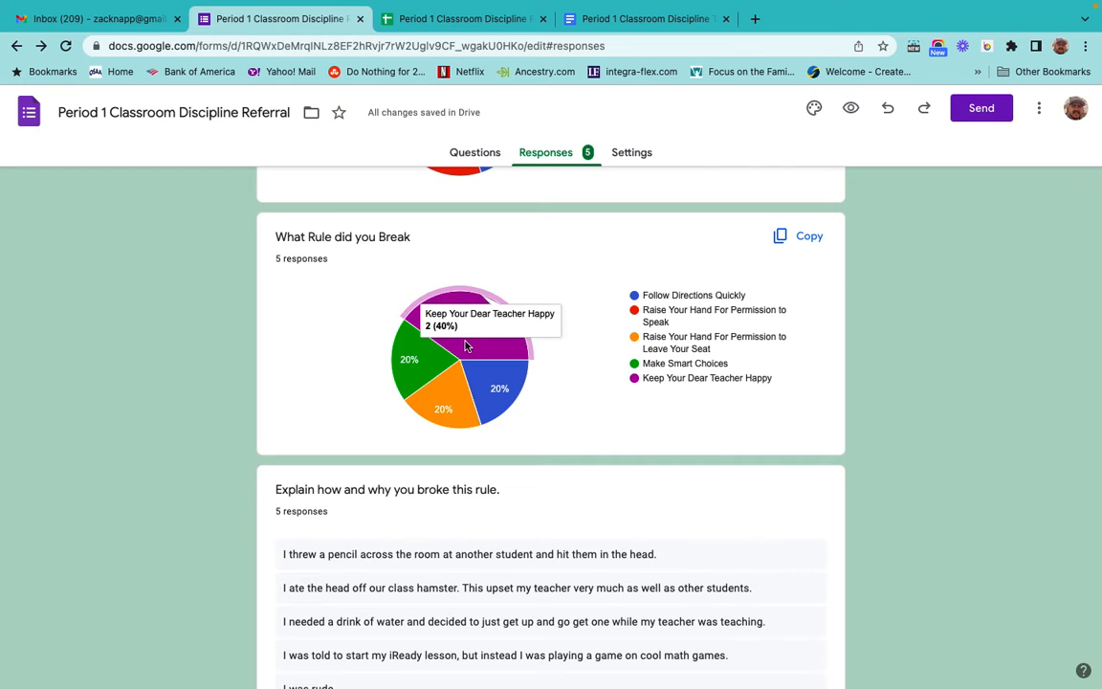
pyautogui.scroll(-3, 315, 388)
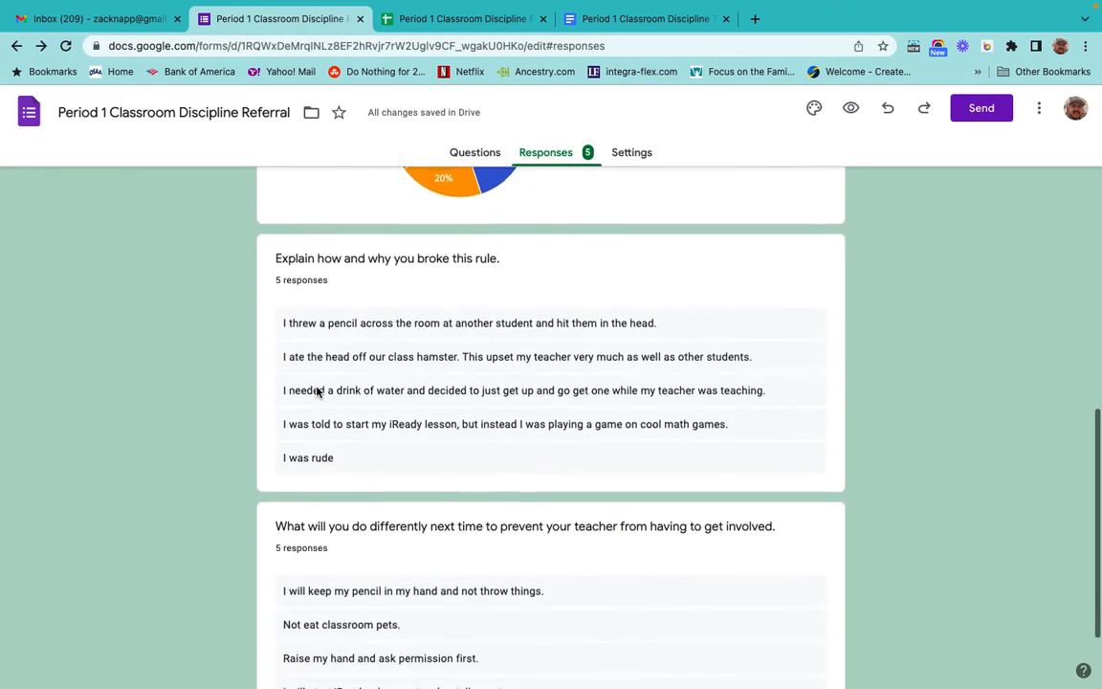
# Step: View the fourth individual response and read through its answers down to the submission time
pyautogui.scroll(10, 317, 390)
pyautogui.click(746, 292)
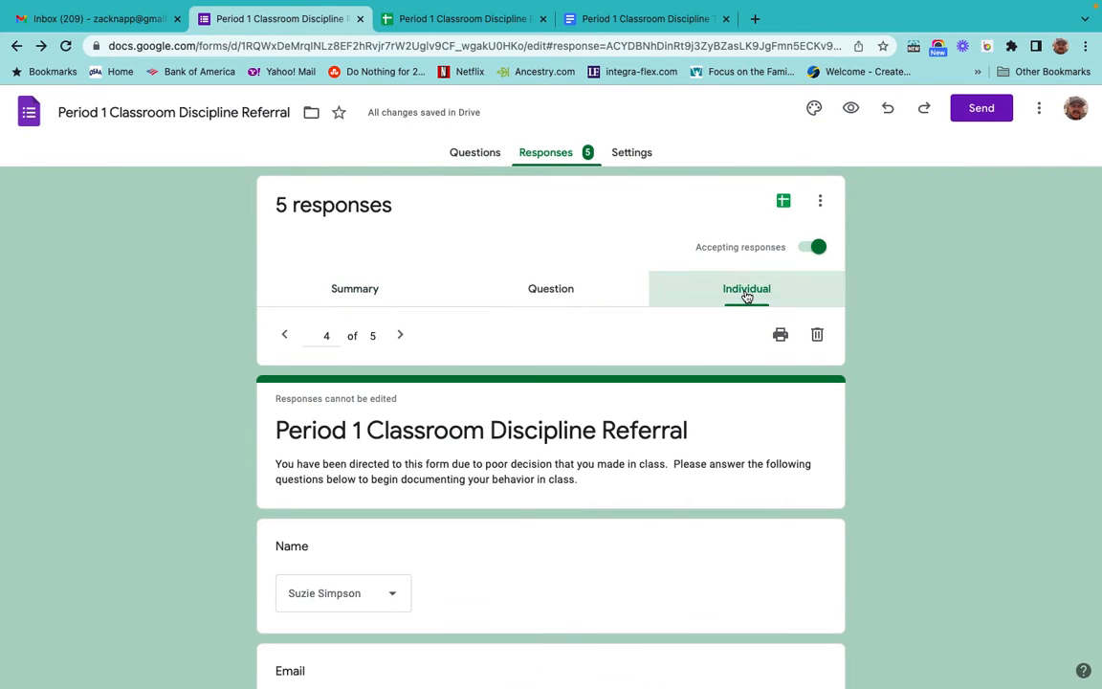
pyautogui.scroll(-5, 546, 542)
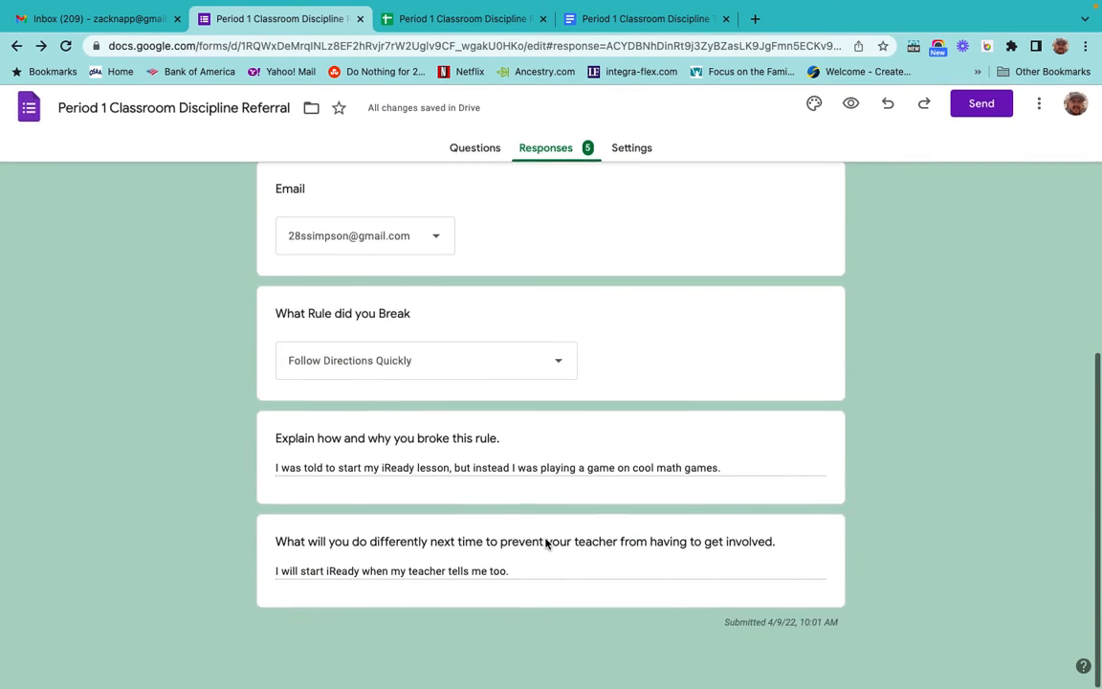
pyautogui.scroll(5, 547, 542)
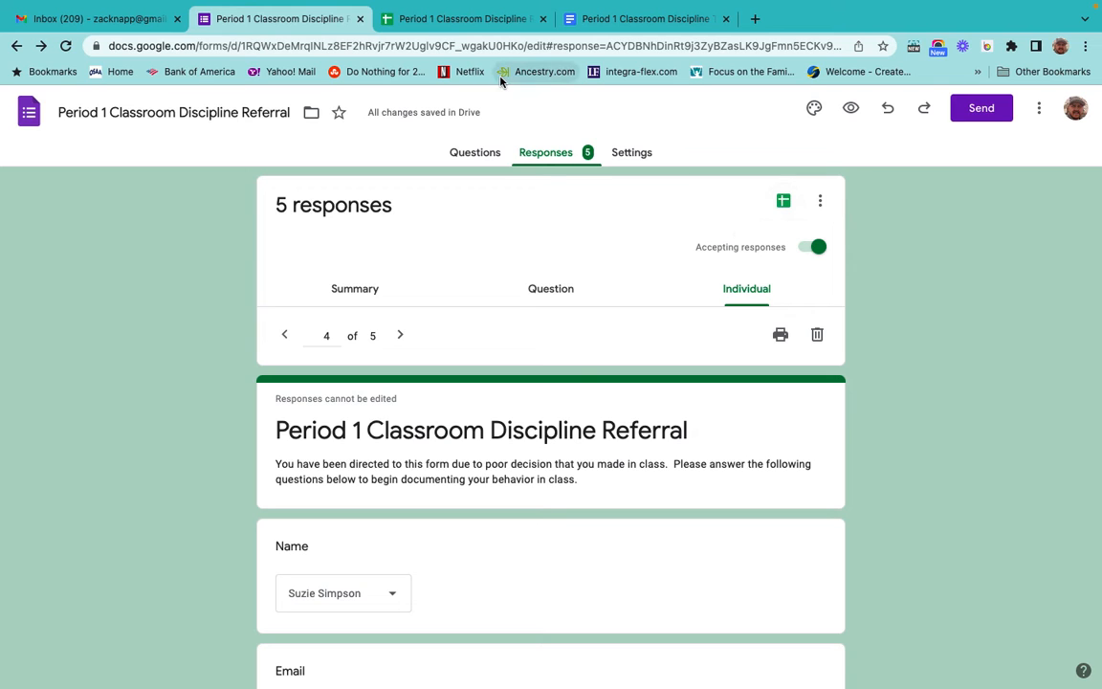
# Step: Switch to the form's response spreadsheet in Google Sheets and wrap the text in cells A1:F6
pyautogui.click(430, 21)
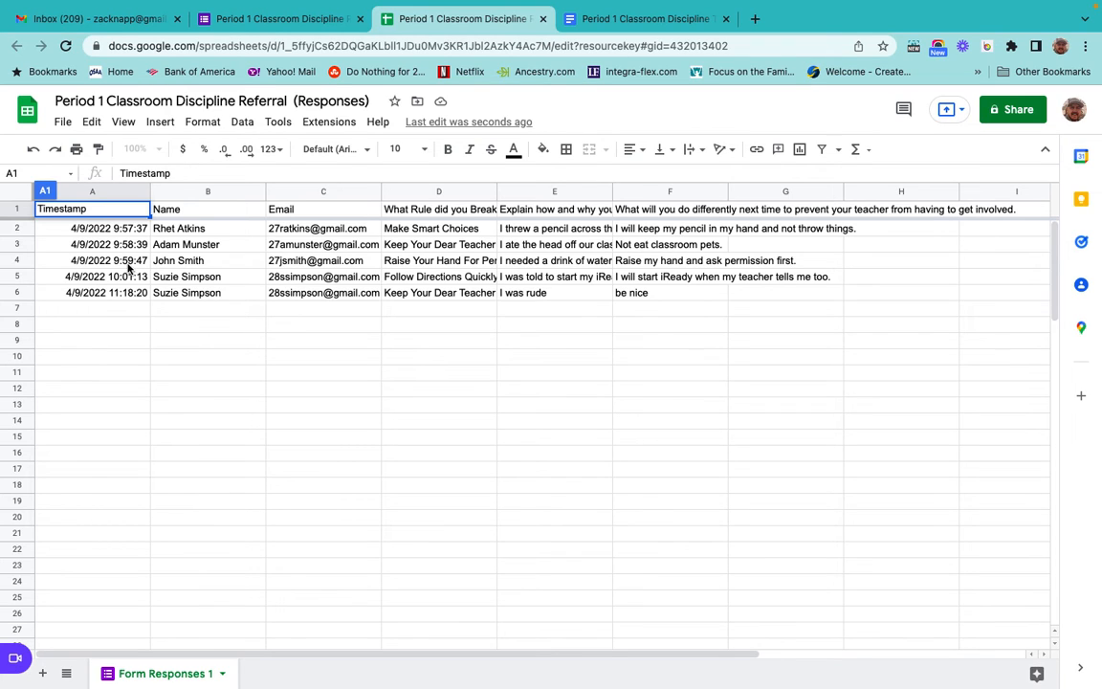
pyautogui.click(129, 390)
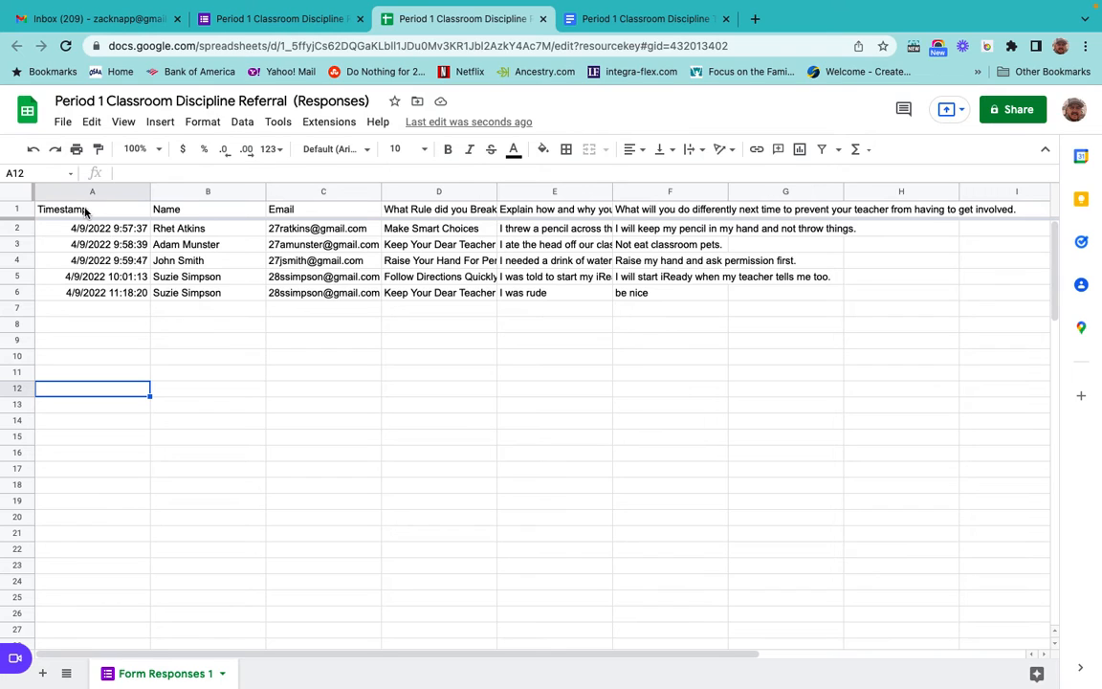
pyautogui.moveTo(84, 212); pyautogui.dragTo(689, 299)
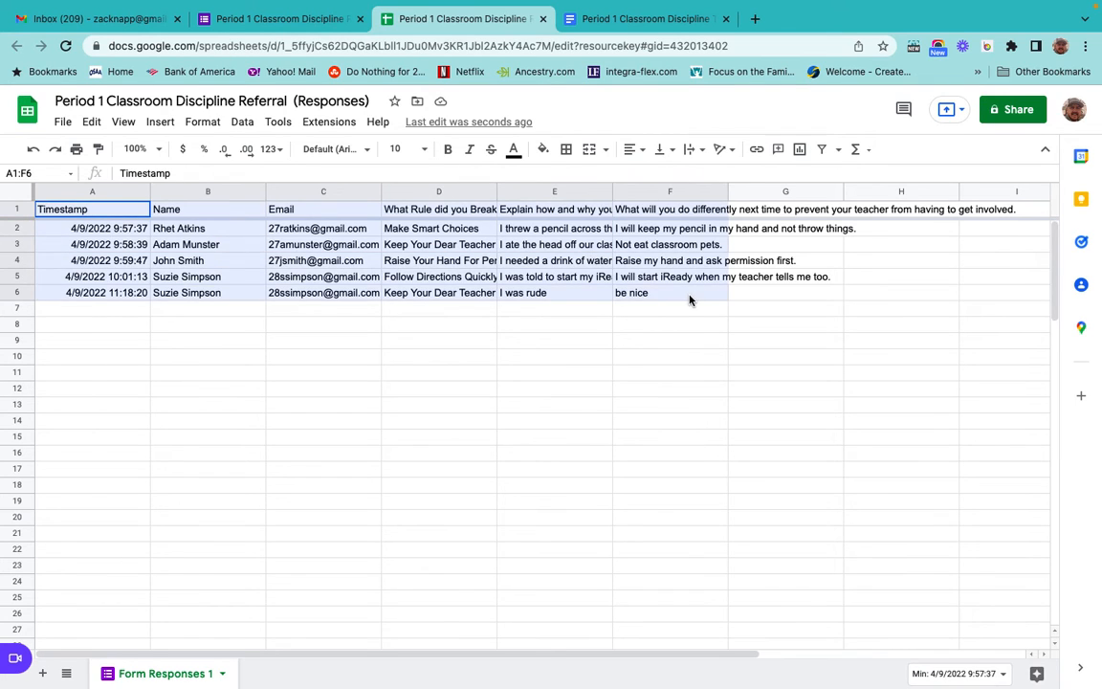
pyautogui.click(692, 149)
pyautogui.click(711, 176)
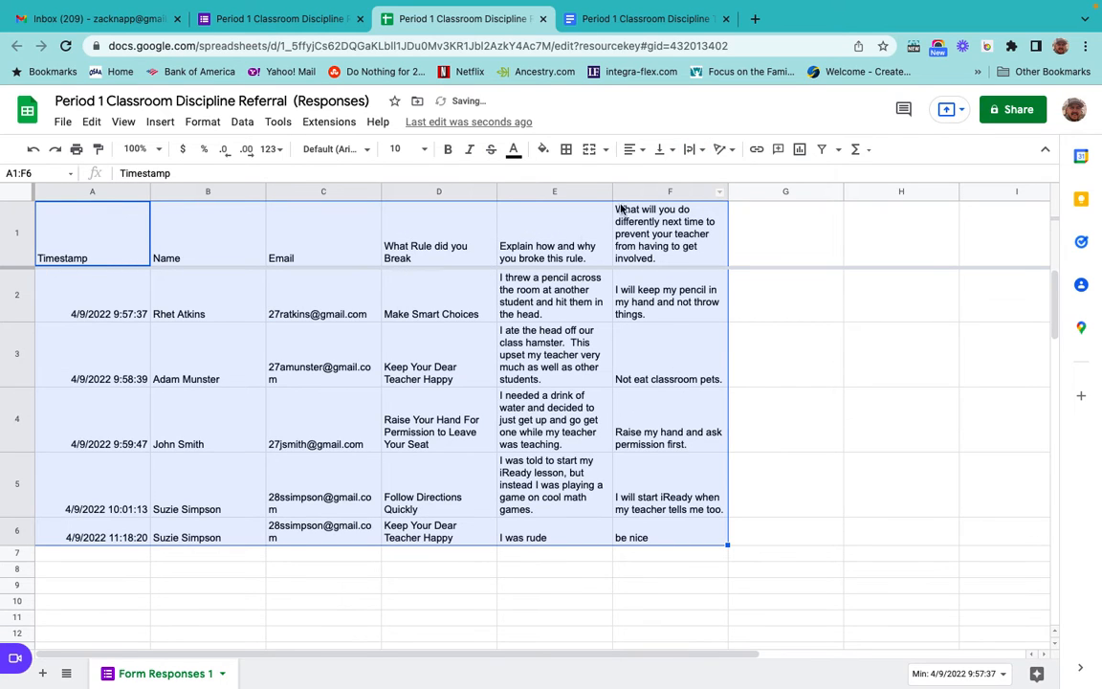
# Step: Widen columns E, F, D and C so the explanation, prevention plan, rule and email entries fit on fewer lines
pyautogui.moveTo(611, 192); pyautogui.dragTo(684, 192)
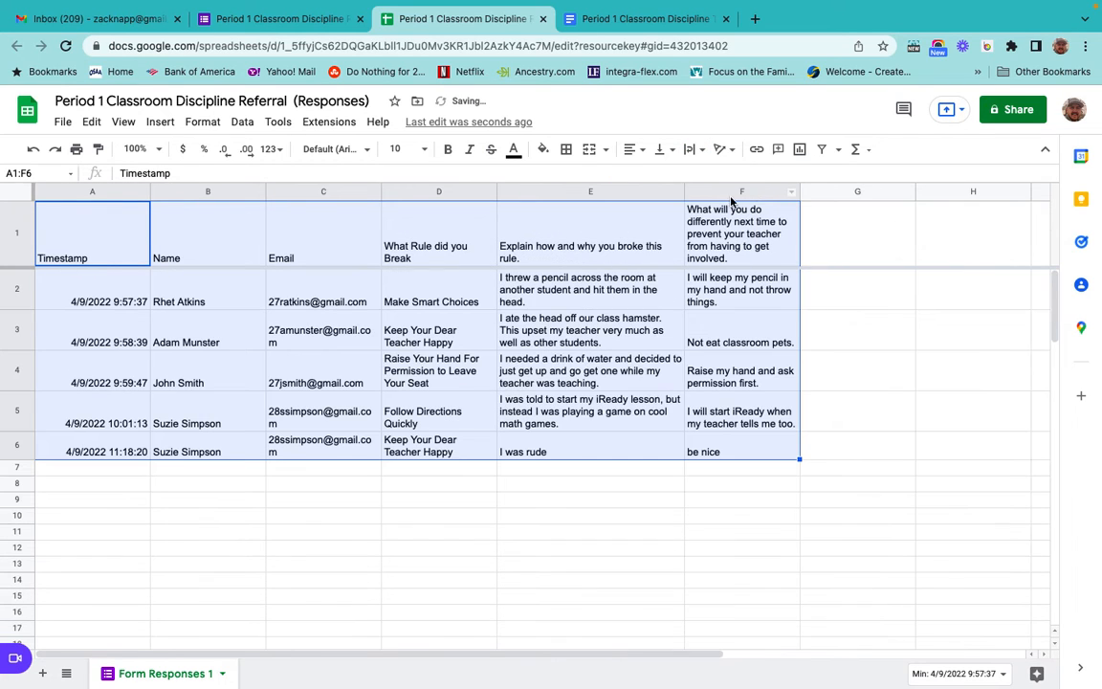
pyautogui.moveTo(800, 192); pyautogui.dragTo(894, 193)
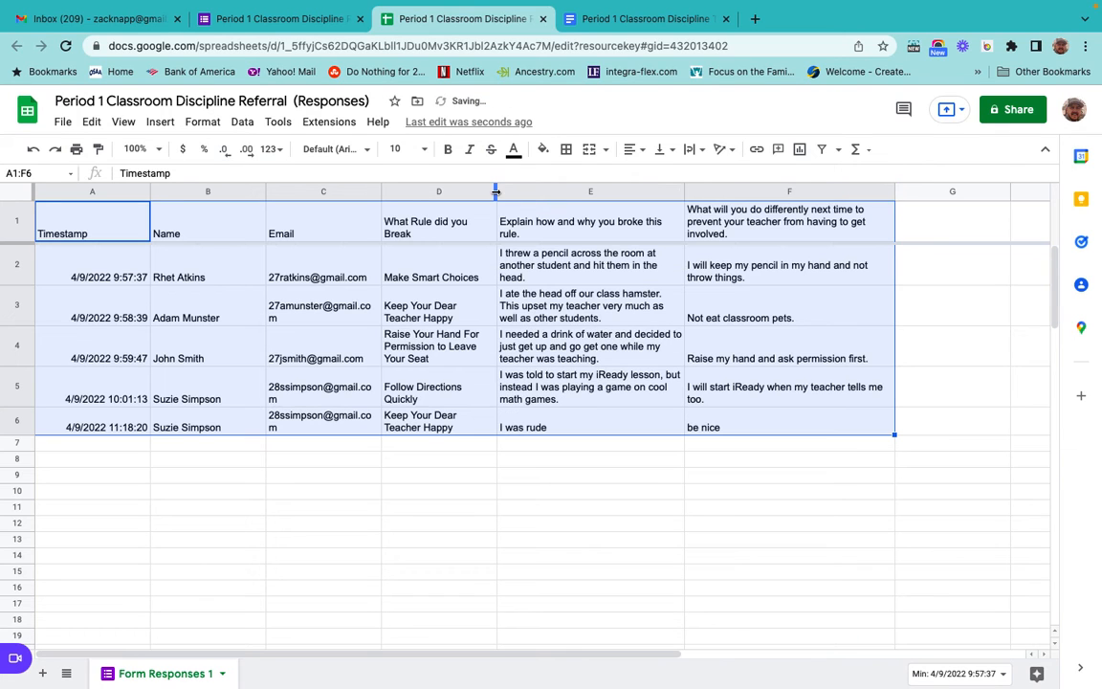
pyautogui.moveTo(496, 193); pyautogui.dragTo(542, 374)
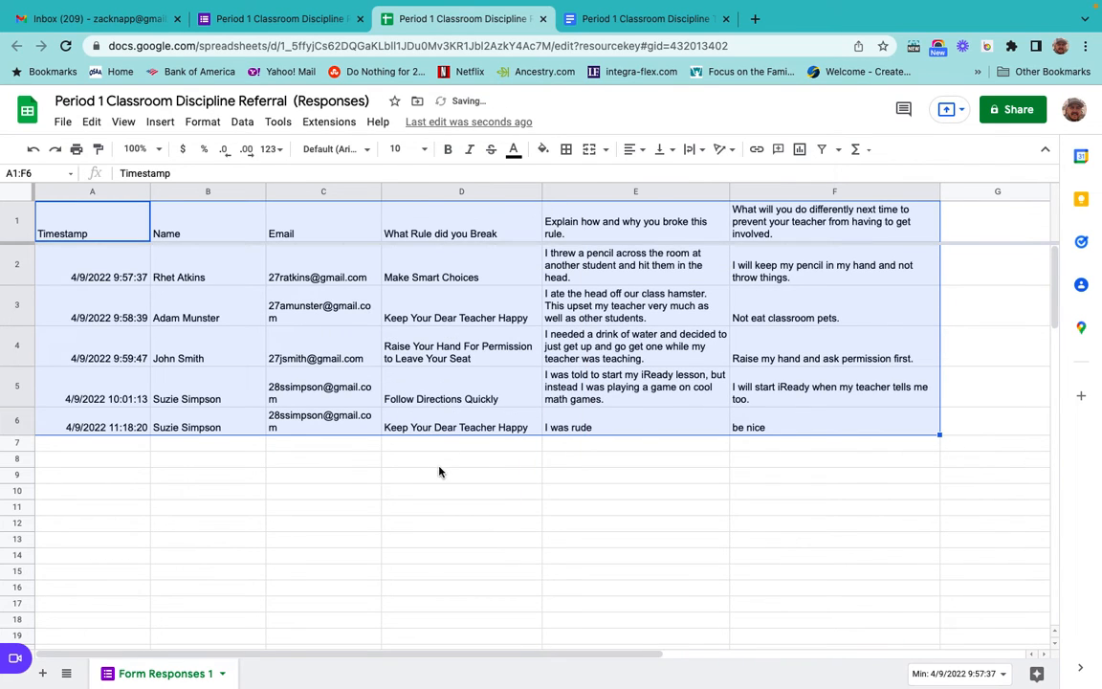
pyautogui.click(479, 539)
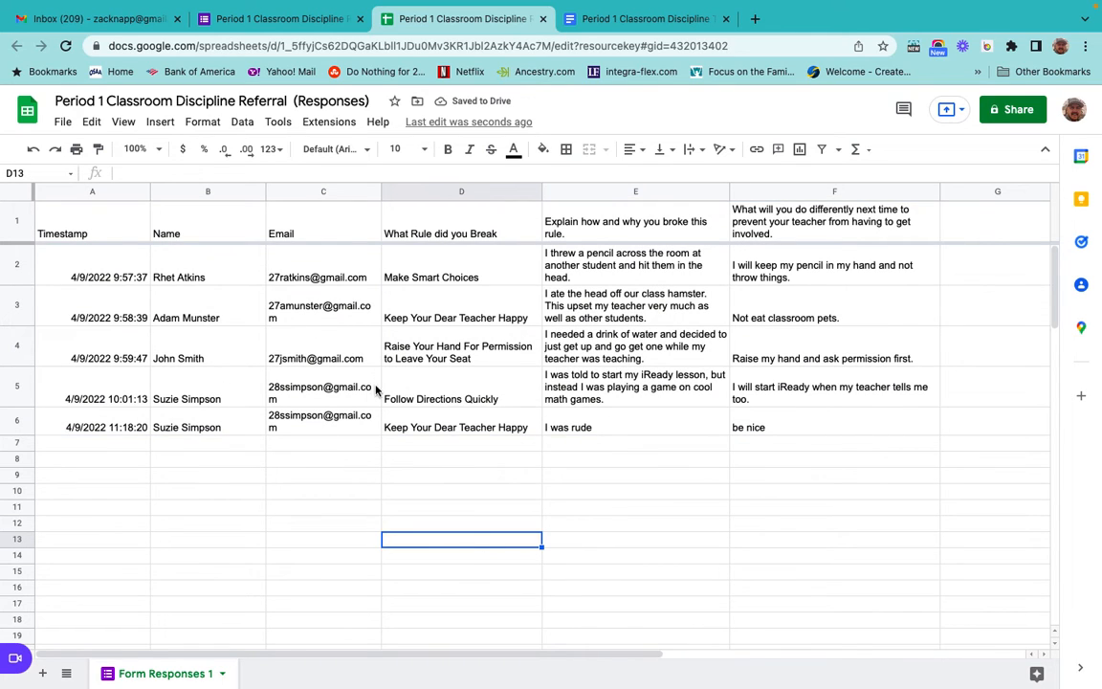
pyautogui.moveTo(380, 191); pyautogui.dragTo(412, 192)
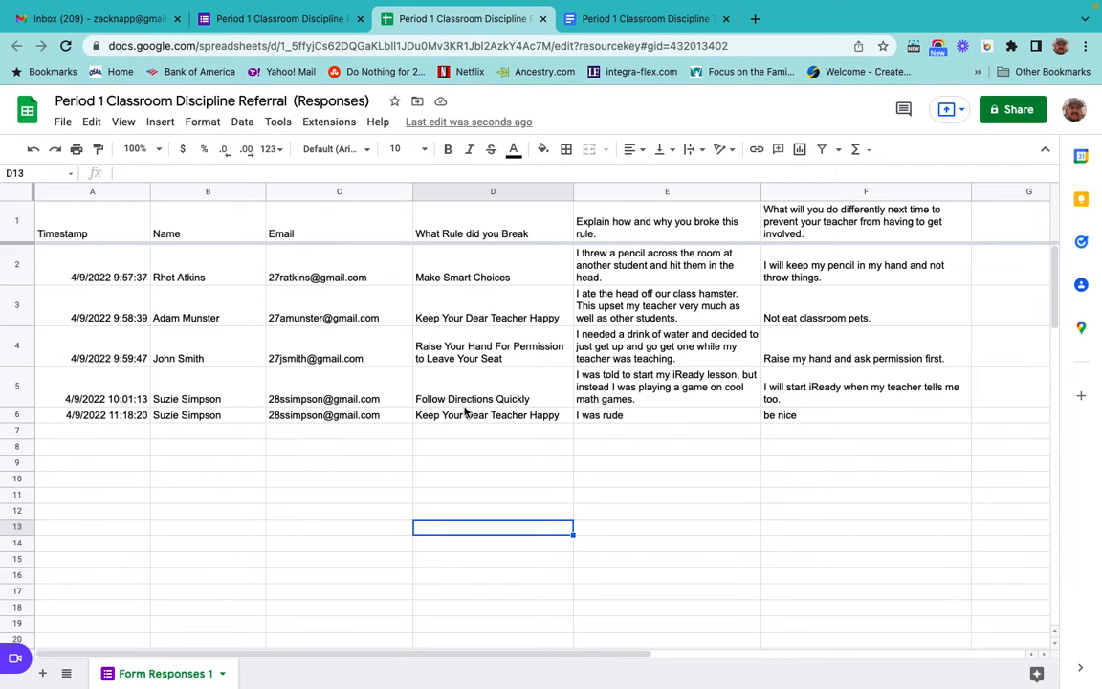
# Step: Look up the Autocrat add-on among the spreadsheet's extensions and close the list without launching it
pyautogui.click(320, 122)
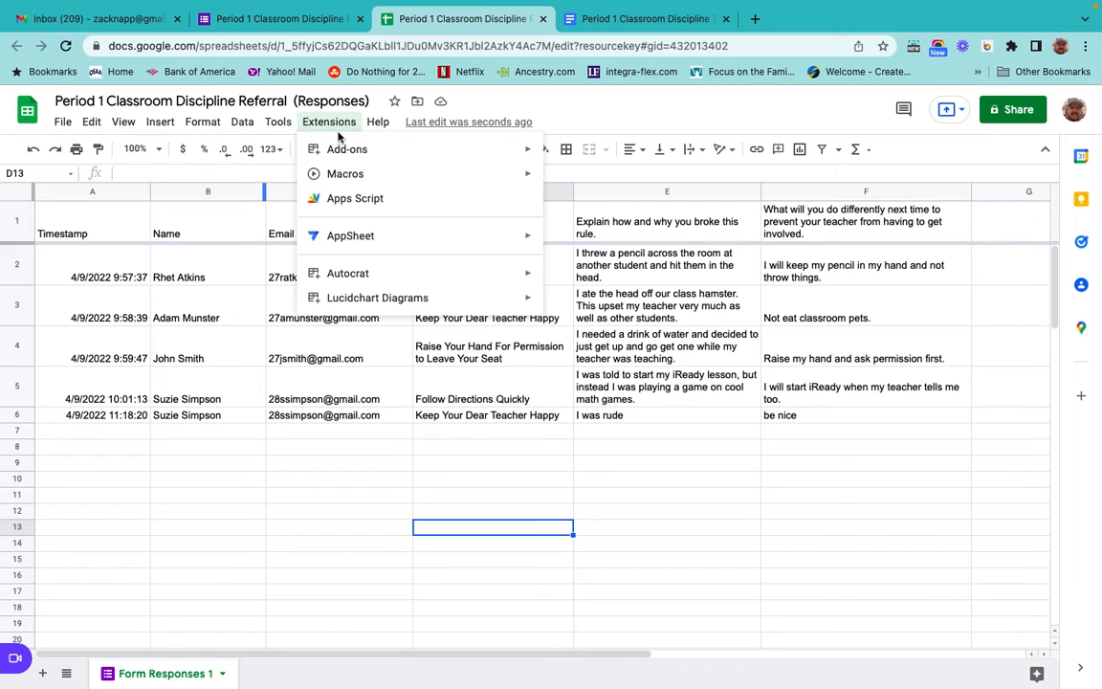
pyautogui.moveTo(351, 279)
pyautogui.click(312, 480)
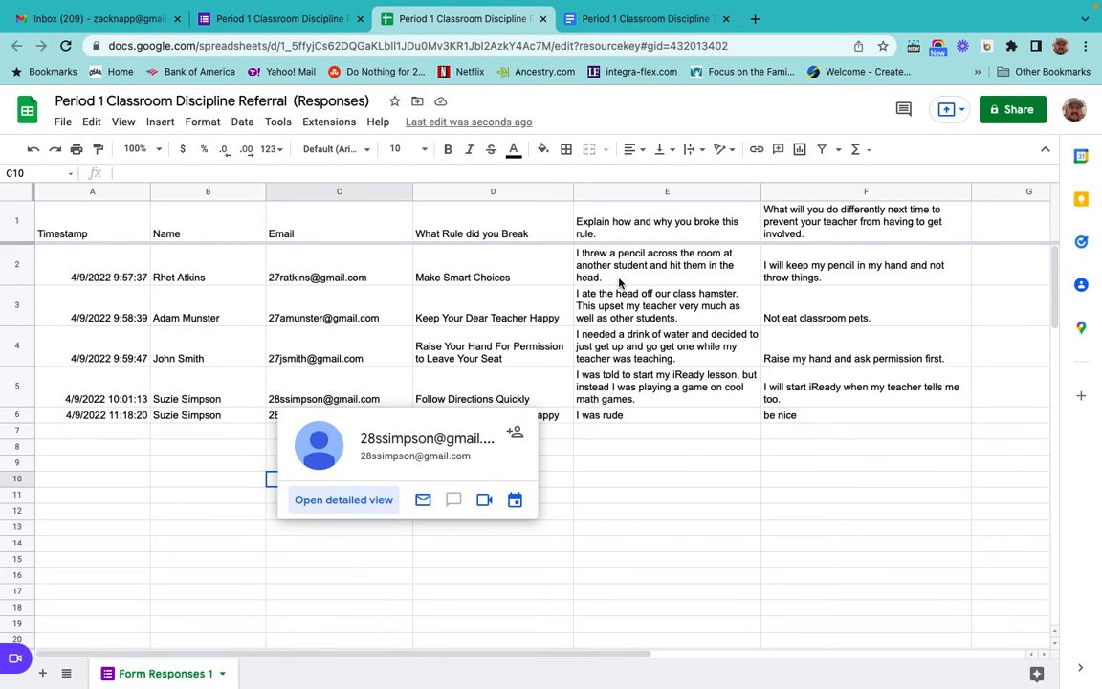
# Step: Switch to the Period 1 Classroom Discipline Template in Google Docs and review its text and merge tags down to Teacher Notes
pyautogui.click(624, 19)
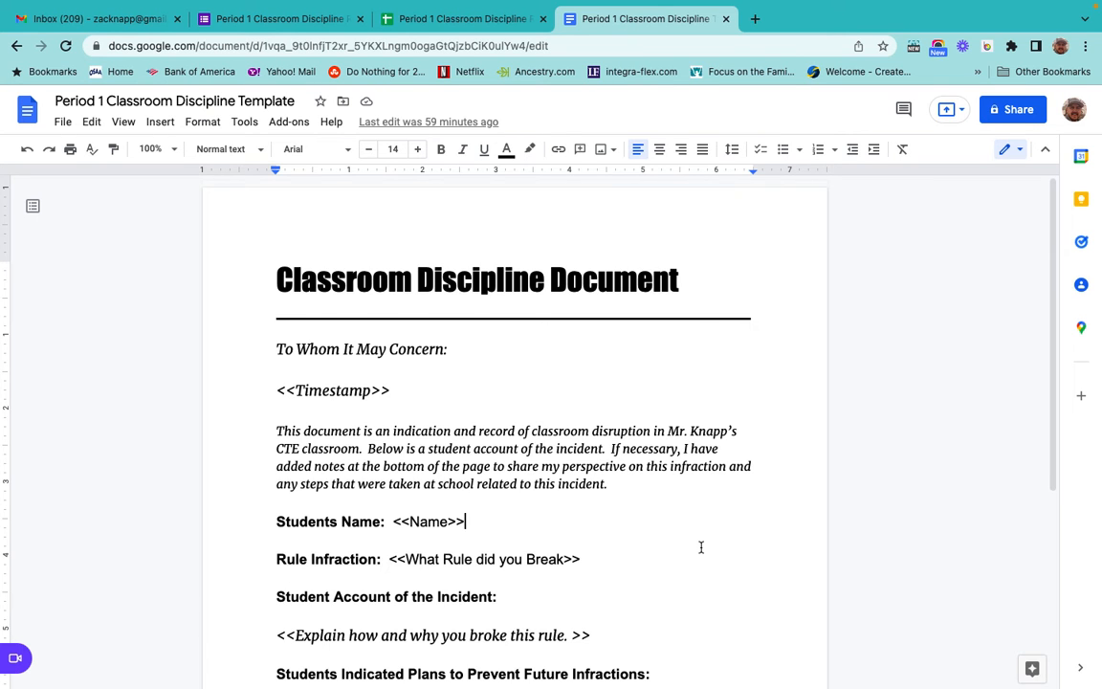
pyautogui.scroll(-3, 701, 547)
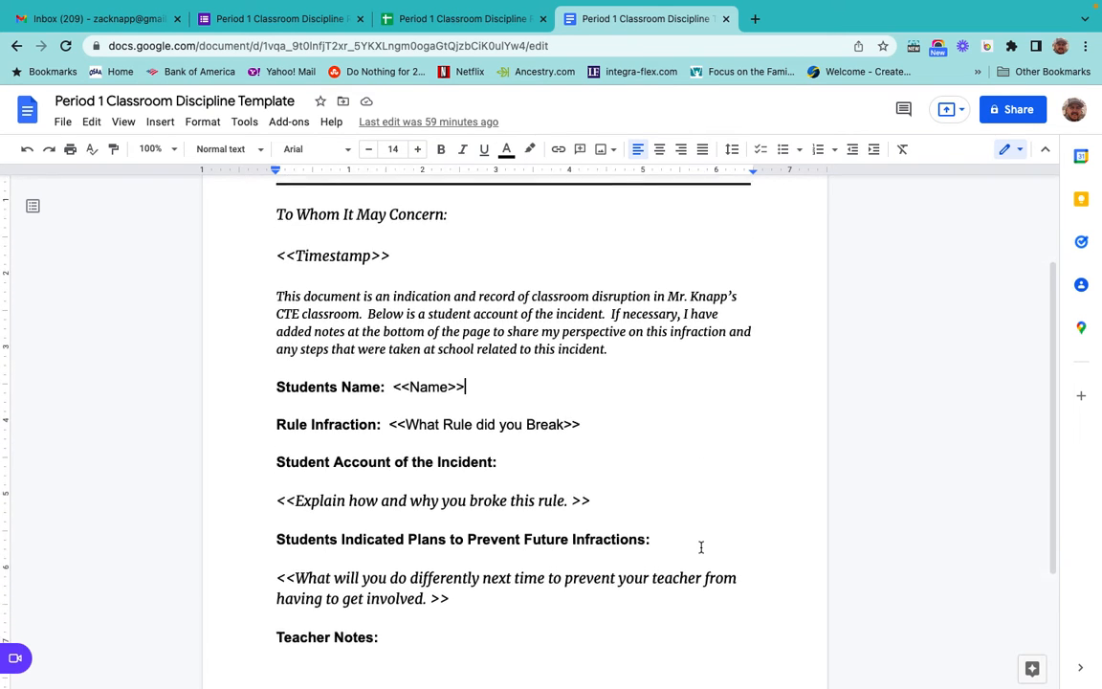
pyautogui.scroll(-4, 701, 547)
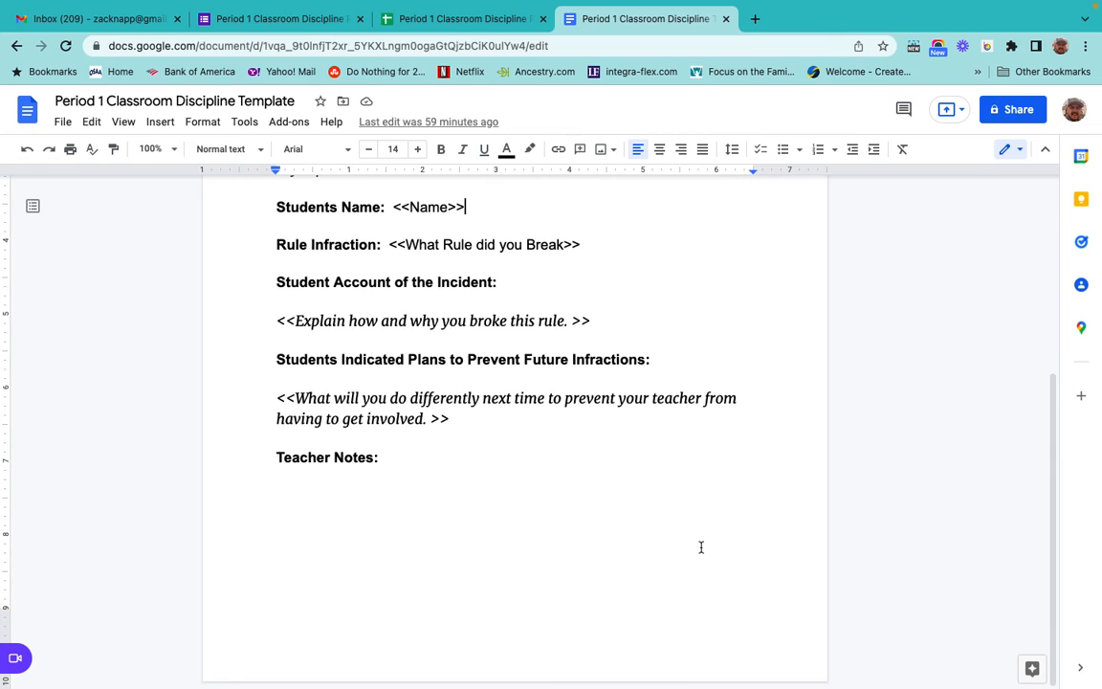
pyautogui.scroll(5, 700, 547)
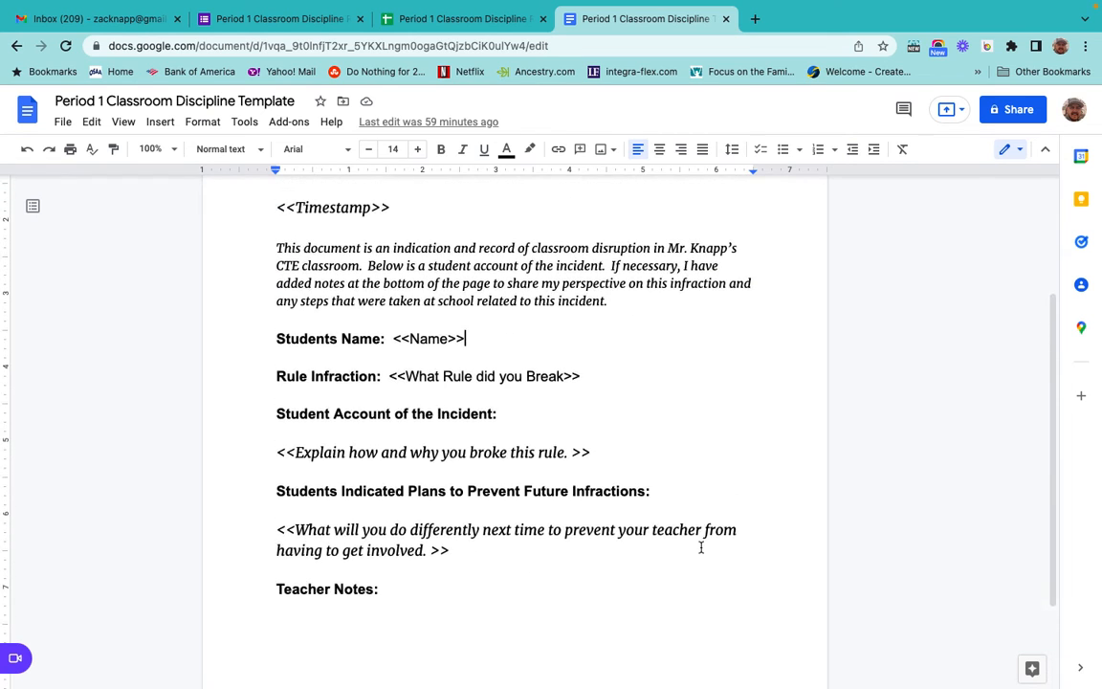
pyautogui.scroll(2, 700, 548)
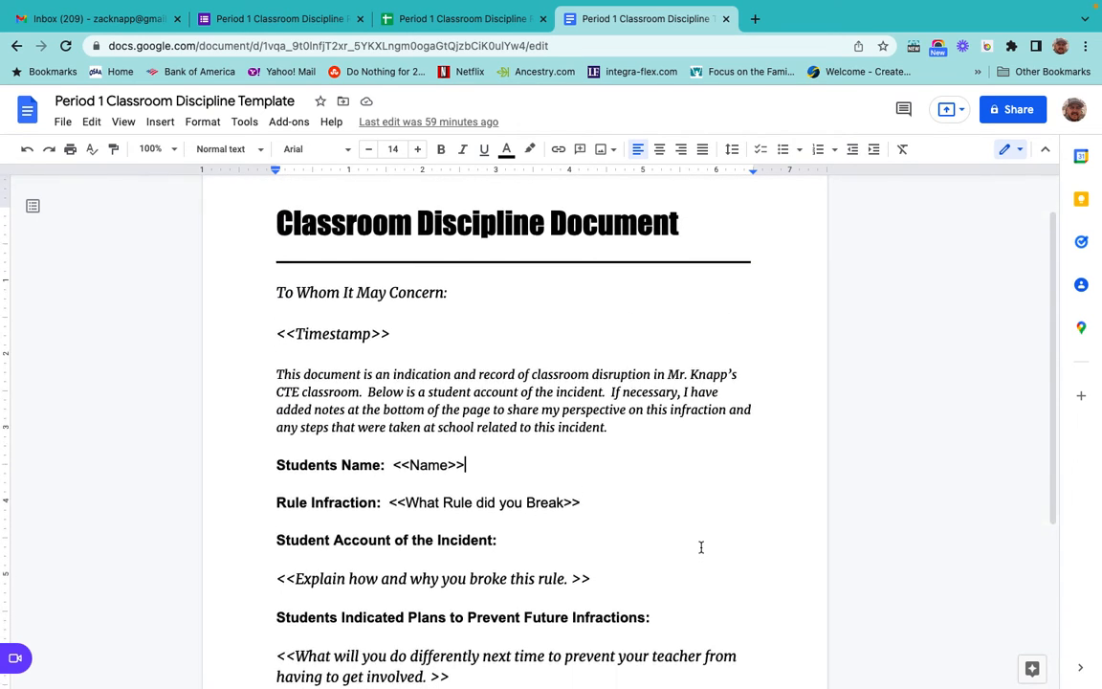
pyautogui.scroll(-2, 700, 547)
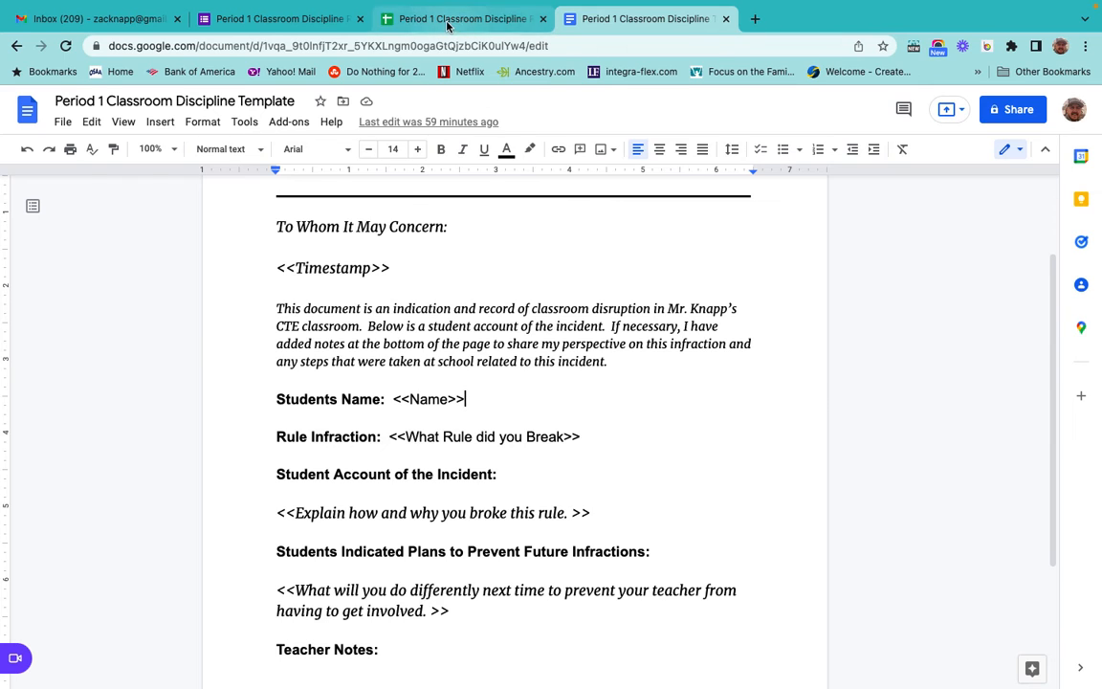
# Step: Compare the response sheet's column headings with the merge tags in the discipline template document
pyautogui.click(410, 21)
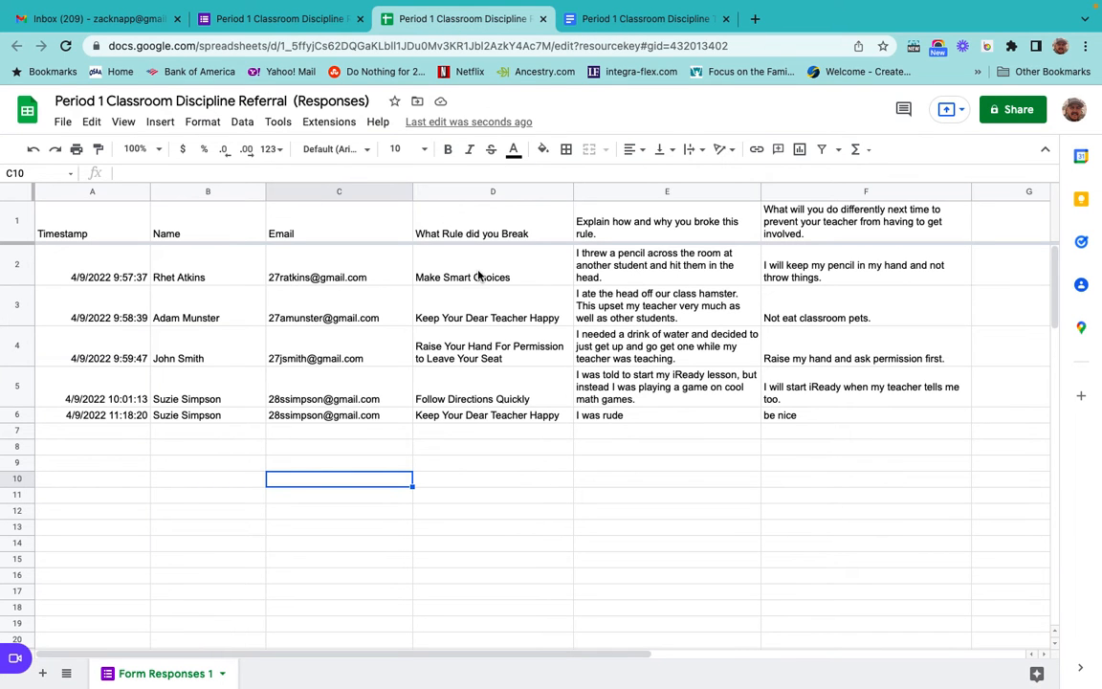
pyautogui.click(617, 19)
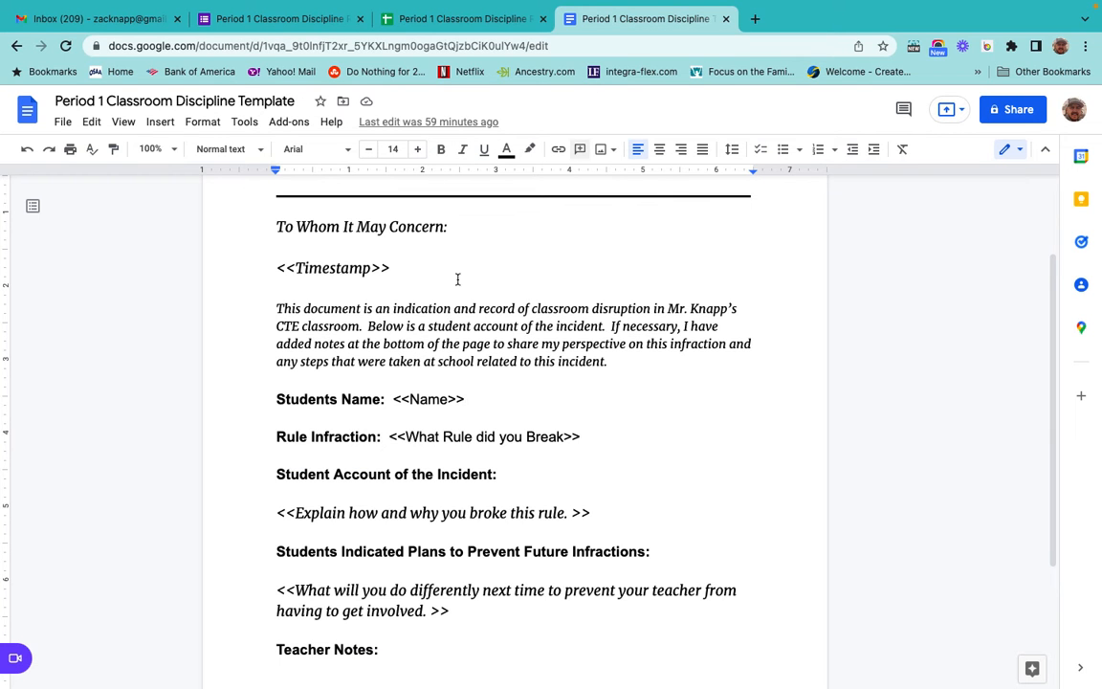
pyautogui.scroll(3, 434, 227)
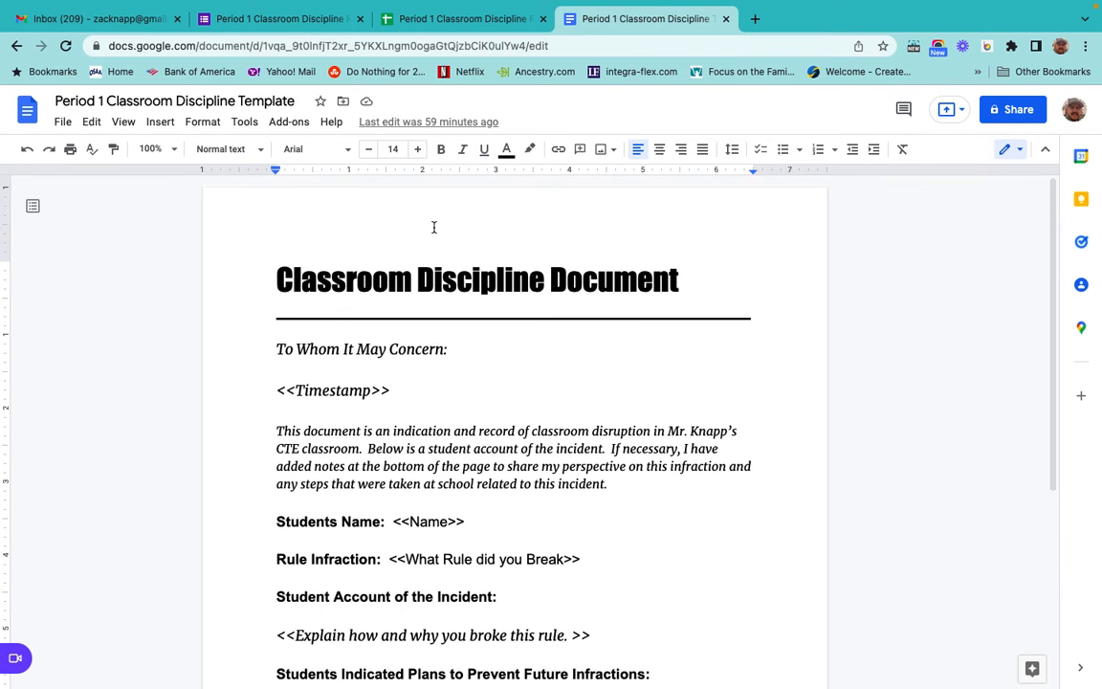
pyautogui.scroll(-3, 433, 227)
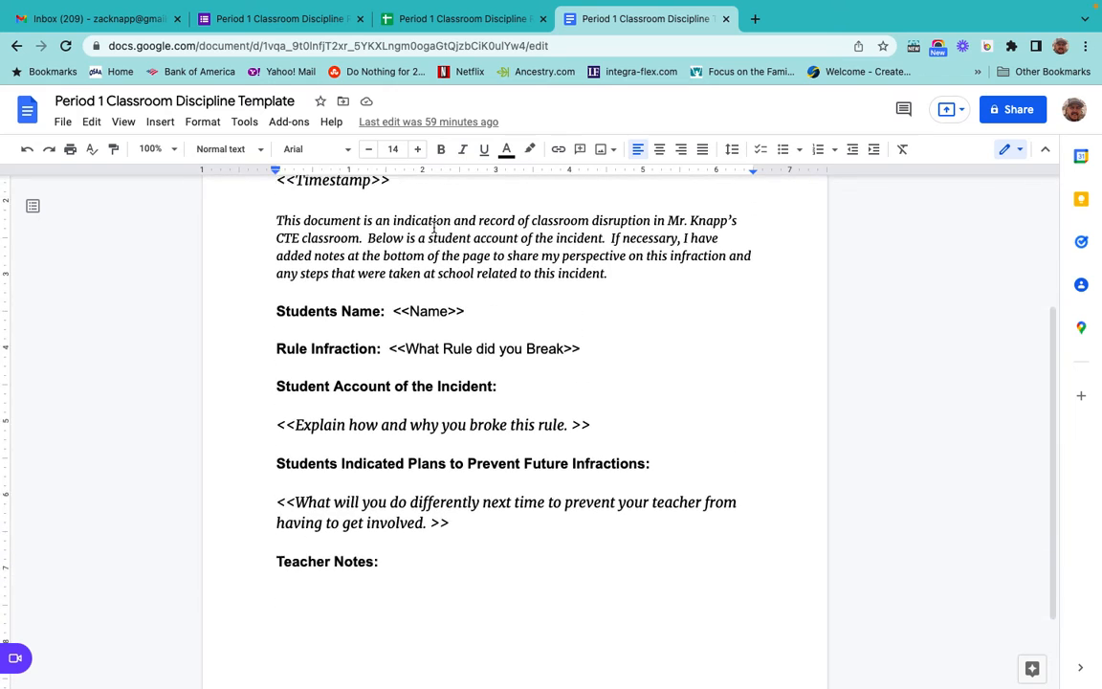
pyautogui.scroll(3, 433, 227)
pyautogui.scroll(2, 433, 226)
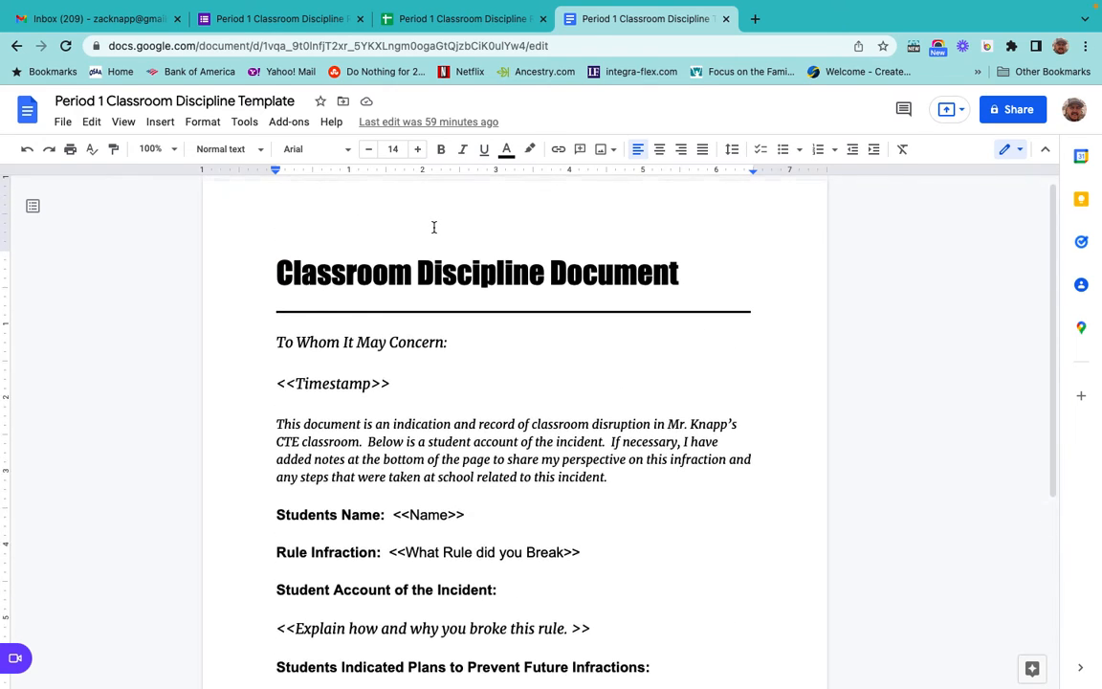
pyautogui.scroll(-3, 433, 227)
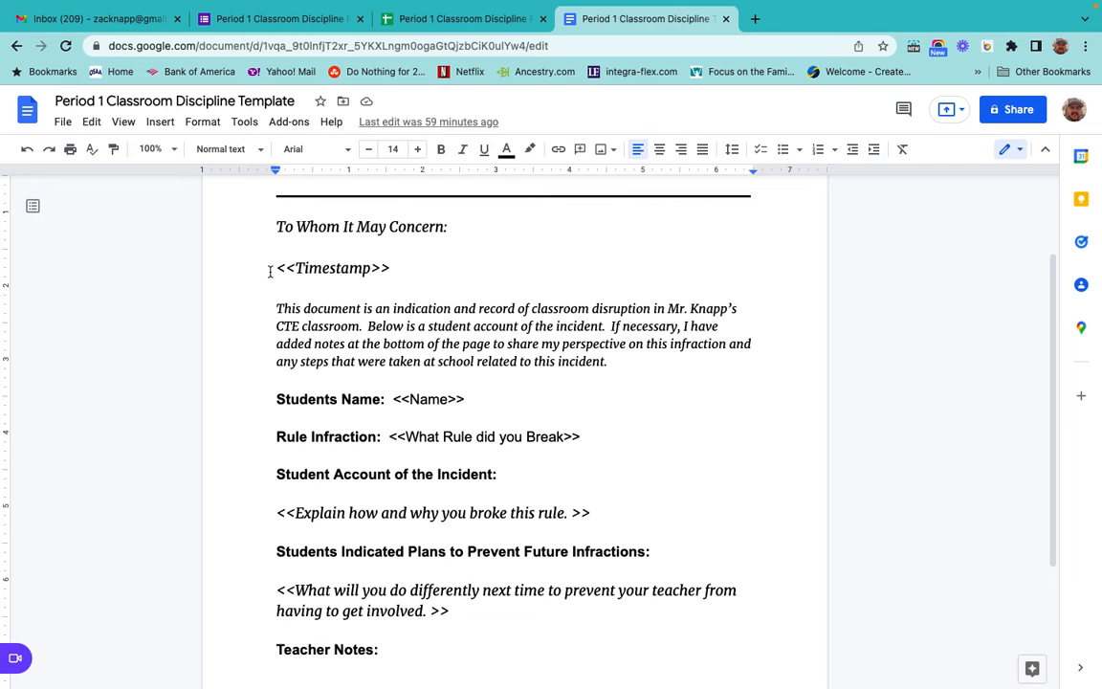
# Step: Colour the <<Timestamp>> and <<Name>> merge tags blue in the discipline template
pyautogui.moveTo(277, 268); pyautogui.dragTo(393, 268)
pyautogui.click(506, 150)
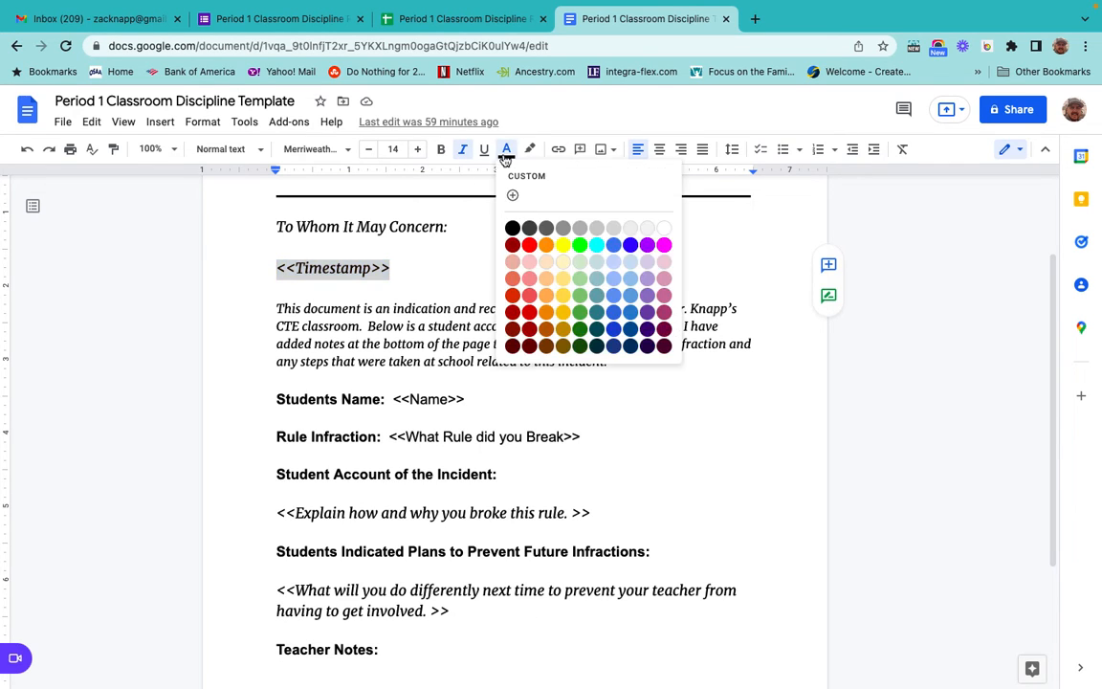
pyautogui.click(629, 246)
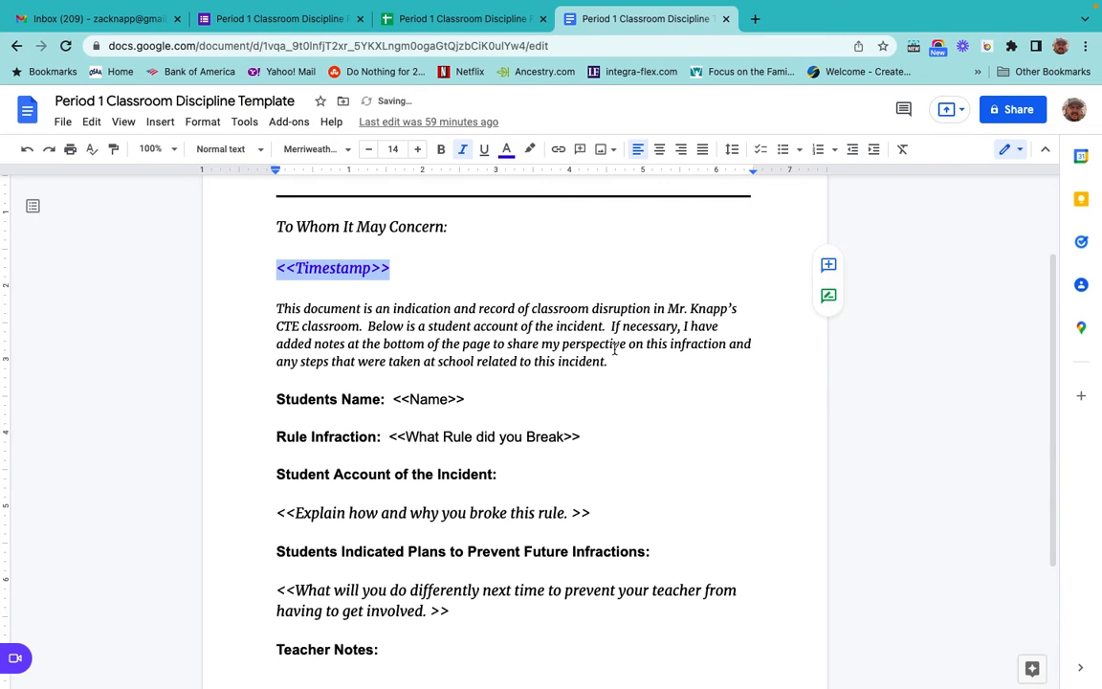
pyautogui.click(612, 399)
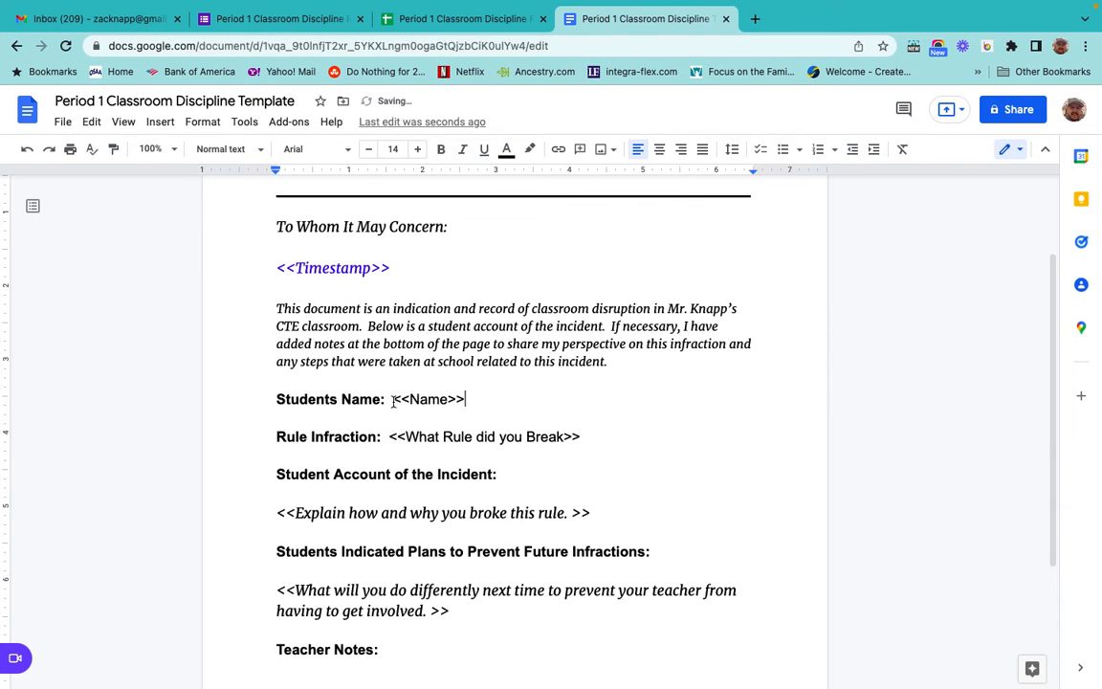
pyautogui.moveTo(391, 400); pyautogui.dragTo(468, 401)
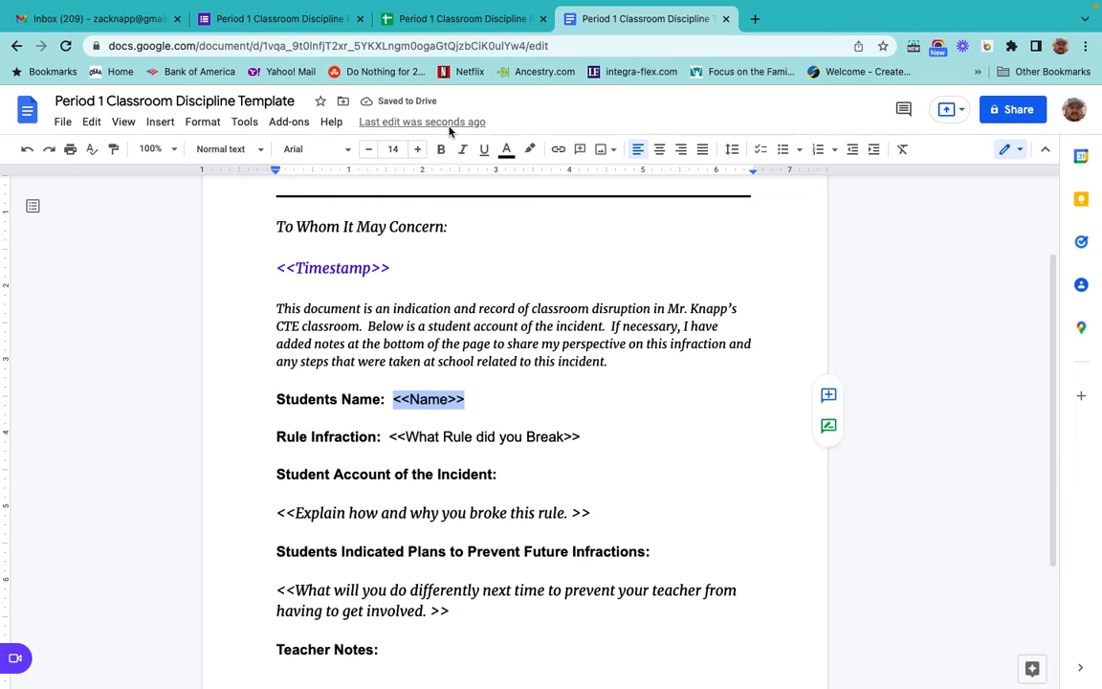
pyautogui.click(506, 149)
pyautogui.click(631, 245)
pyautogui.scroll(-1, 653, 515)
pyautogui.click(674, 433)
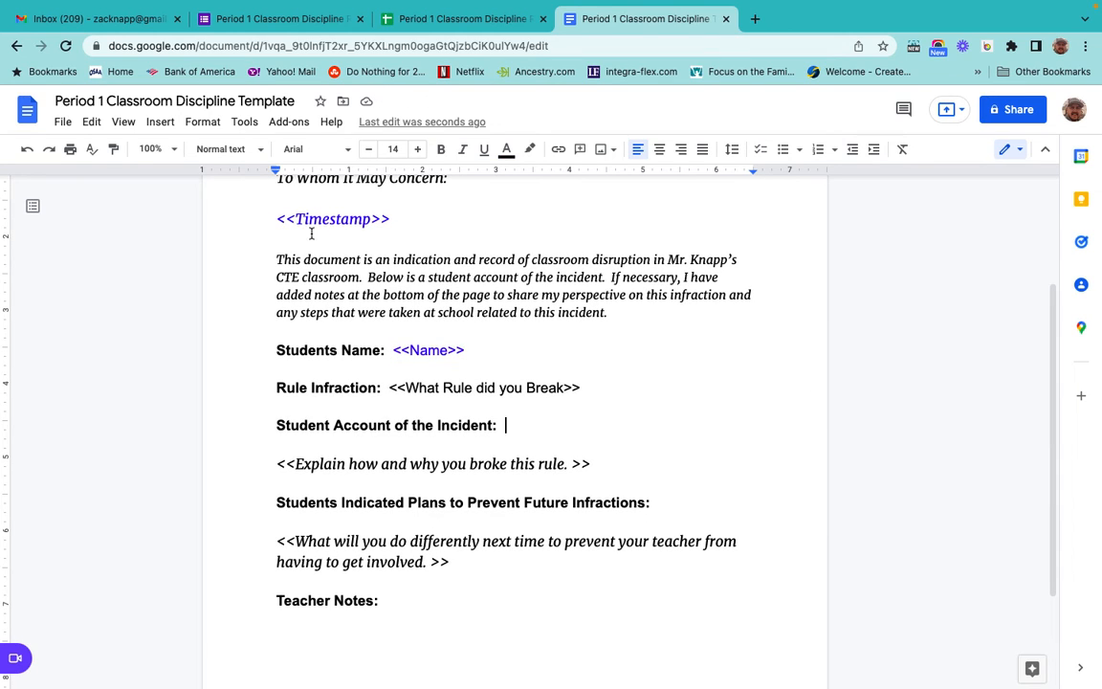
# Step: Compare the <<Timestamp>> merge tag in the template with the Timestamp column heading in the response sheet
pyautogui.scroll(1, 320, 229)
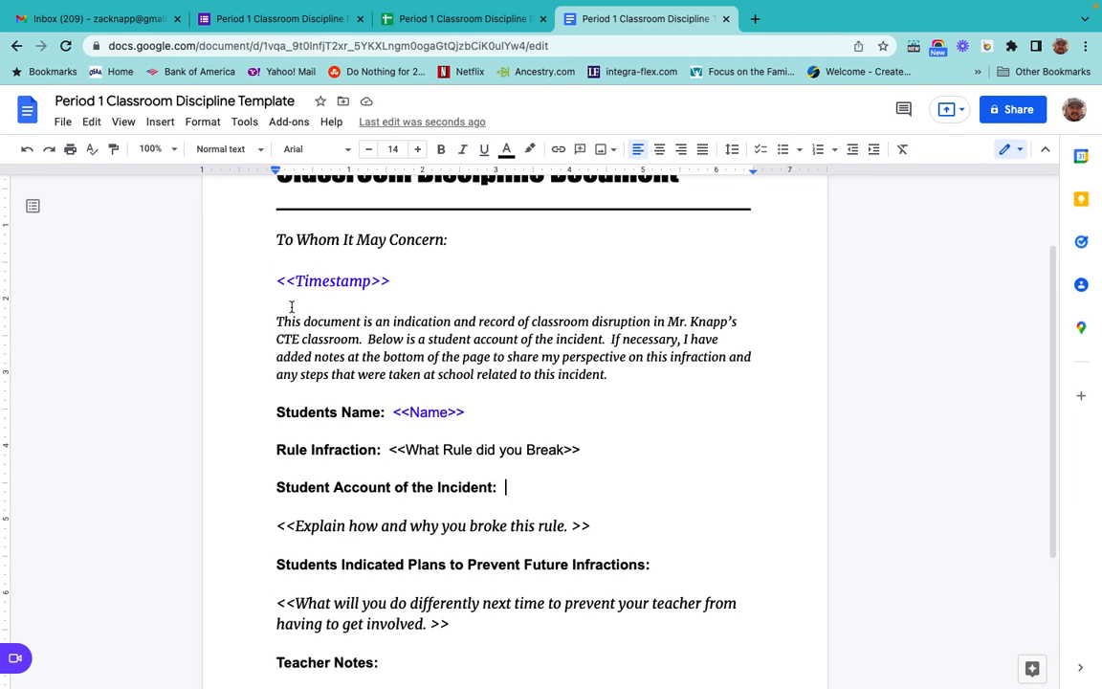
pyautogui.scroll(1, 291, 306)
pyautogui.scroll(-1, 298, 308)
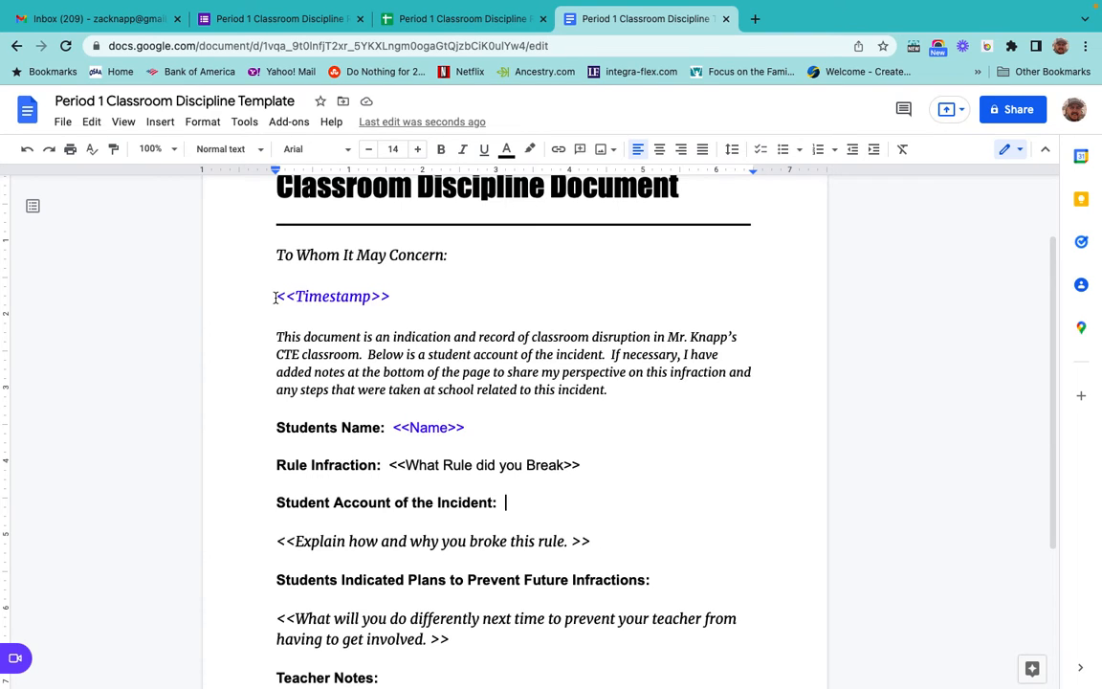
pyautogui.moveTo(275, 298); pyautogui.dragTo(389, 298)
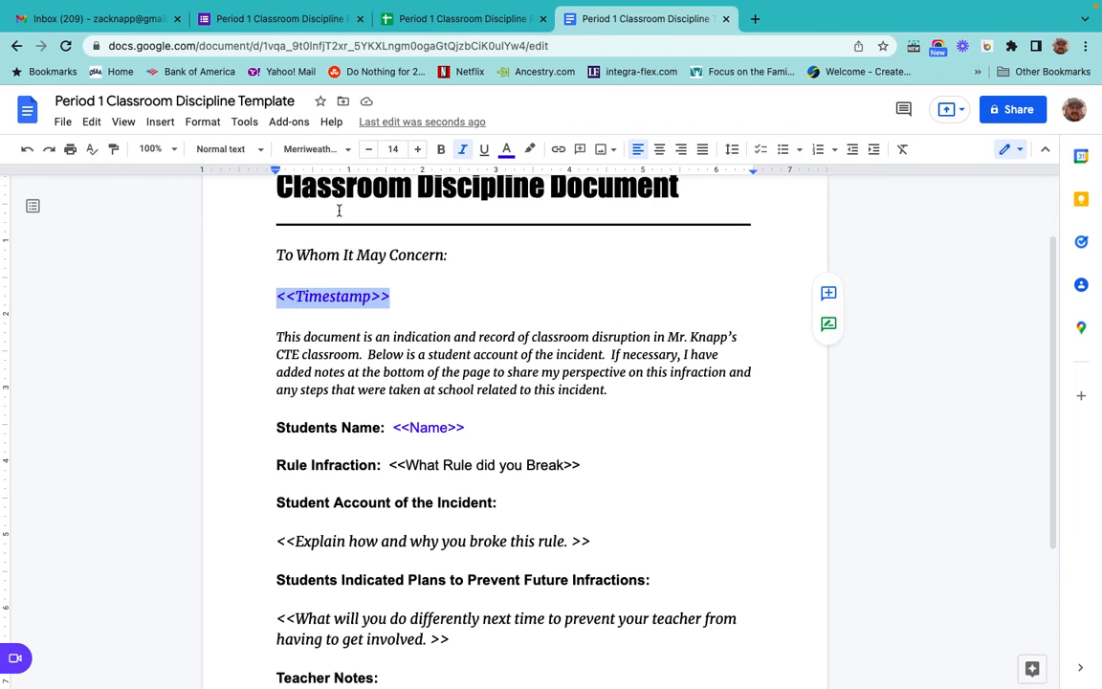
pyautogui.click(398, 21)
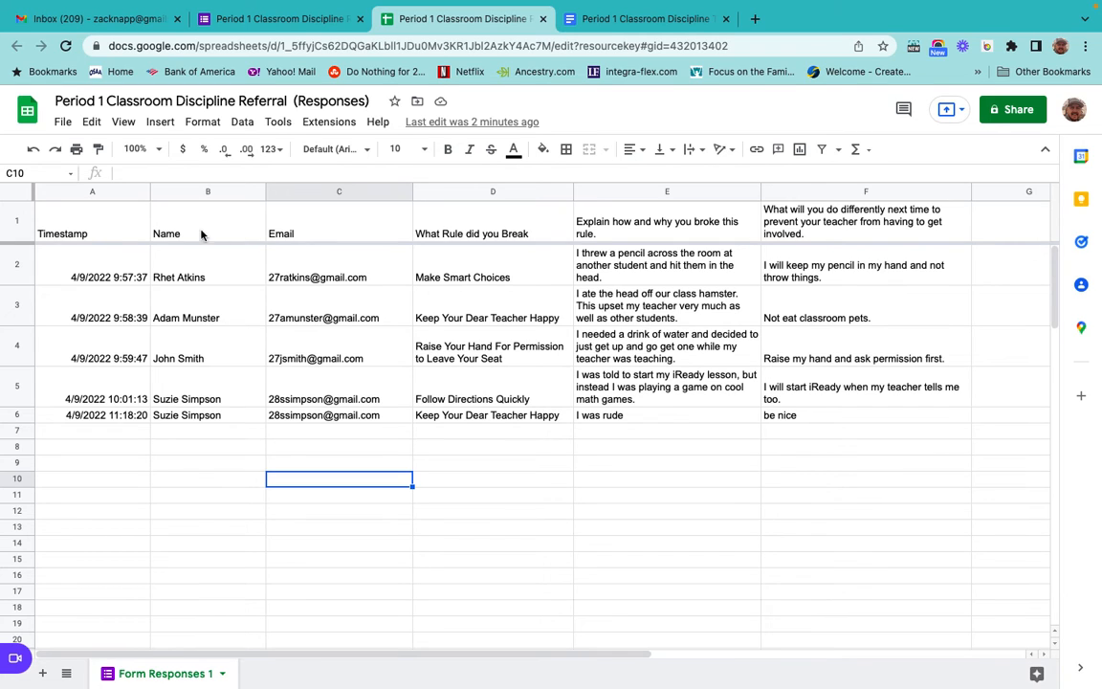
pyautogui.click(101, 241)
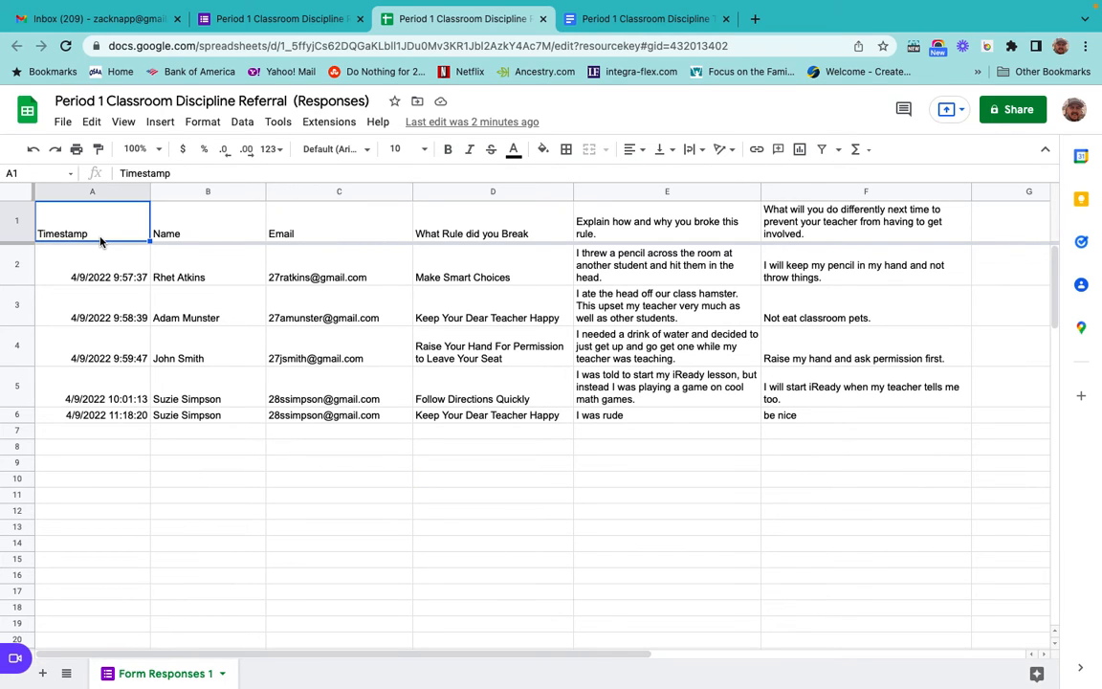
pyautogui.click(198, 233)
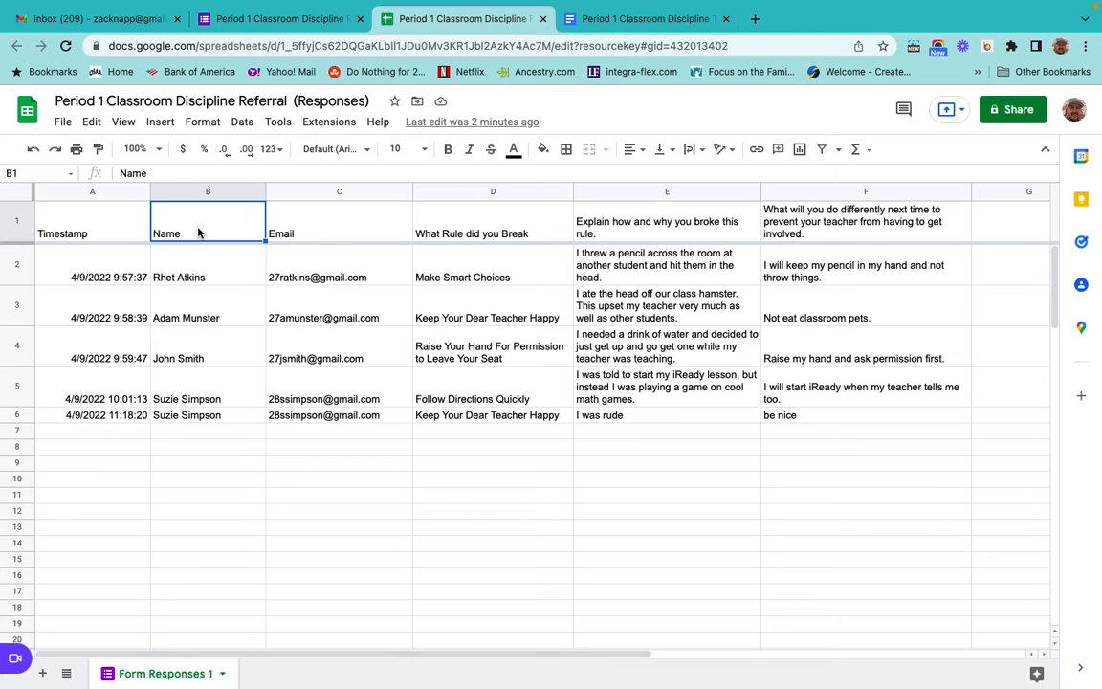
pyautogui.click(120, 229)
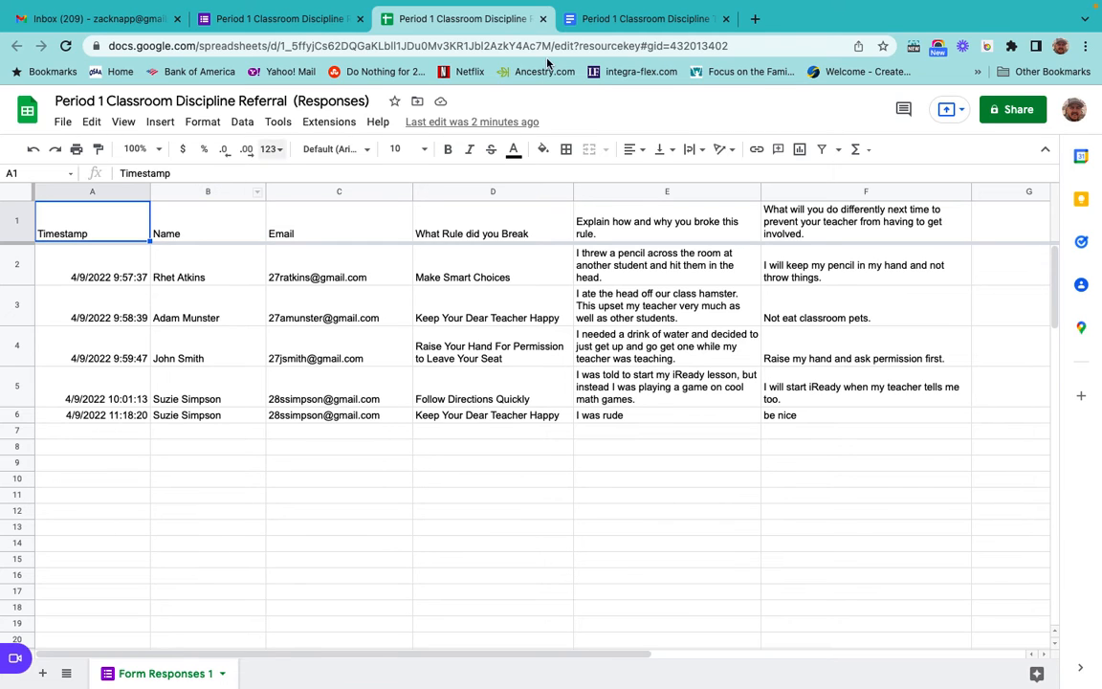
pyautogui.click(571, 20)
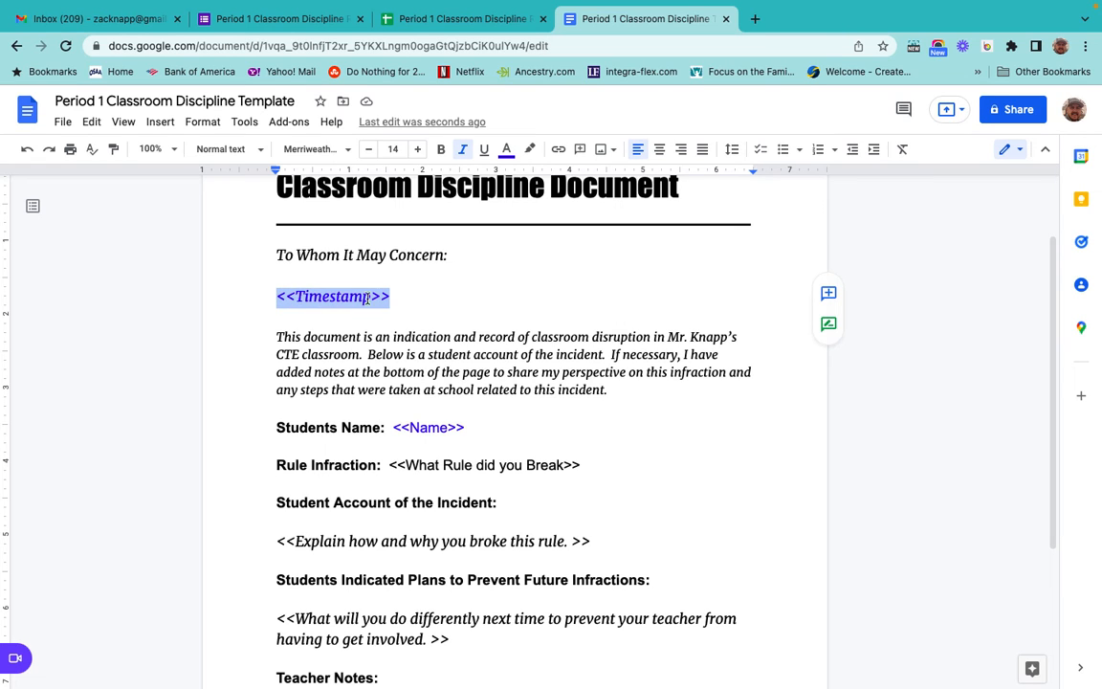
pyautogui.click(400, 23)
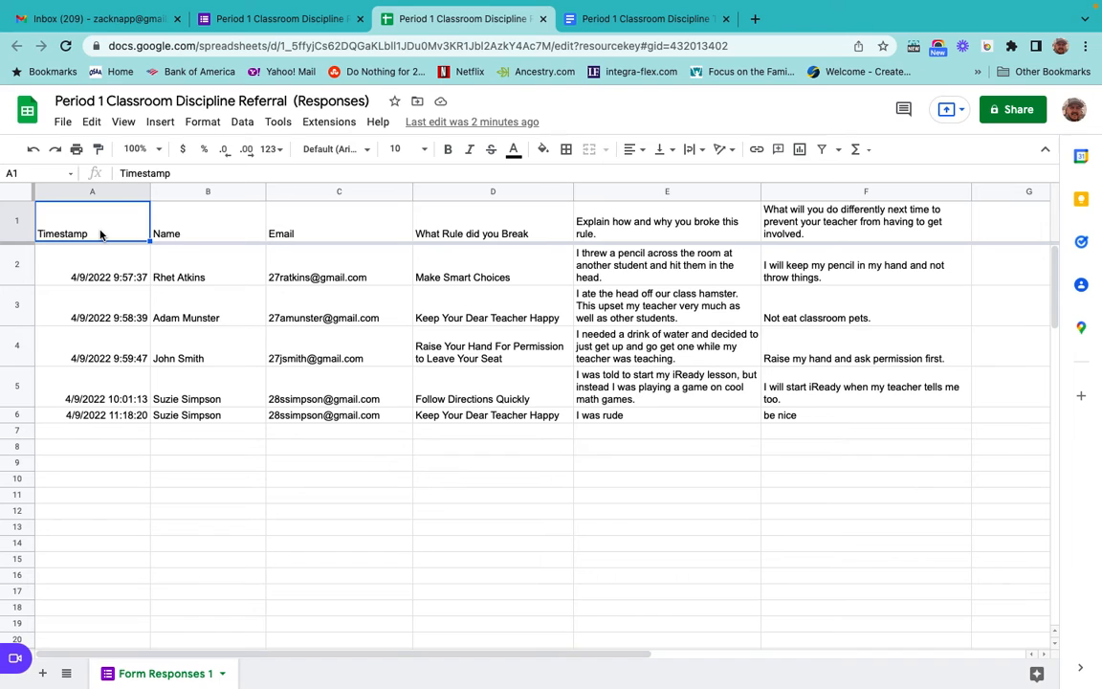
# Step: Return to the template document and colour the <<Explain how and why you broke this rule. >> merge tag blue
pyautogui.click(622, 18)
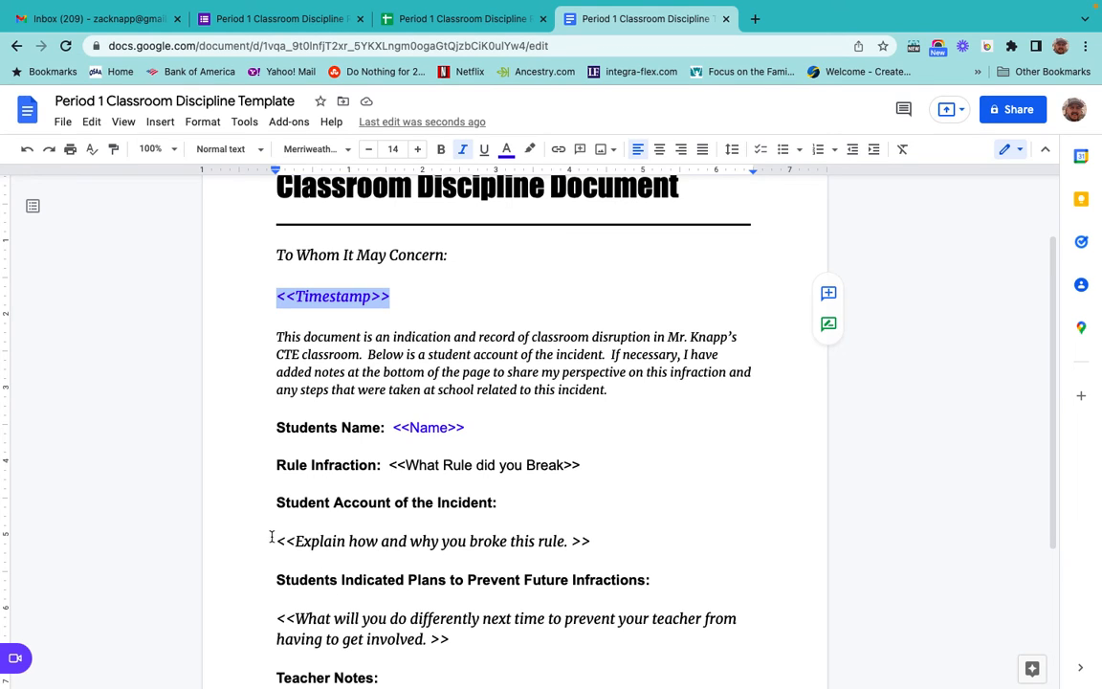
pyautogui.moveTo(275, 541); pyautogui.dragTo(591, 551)
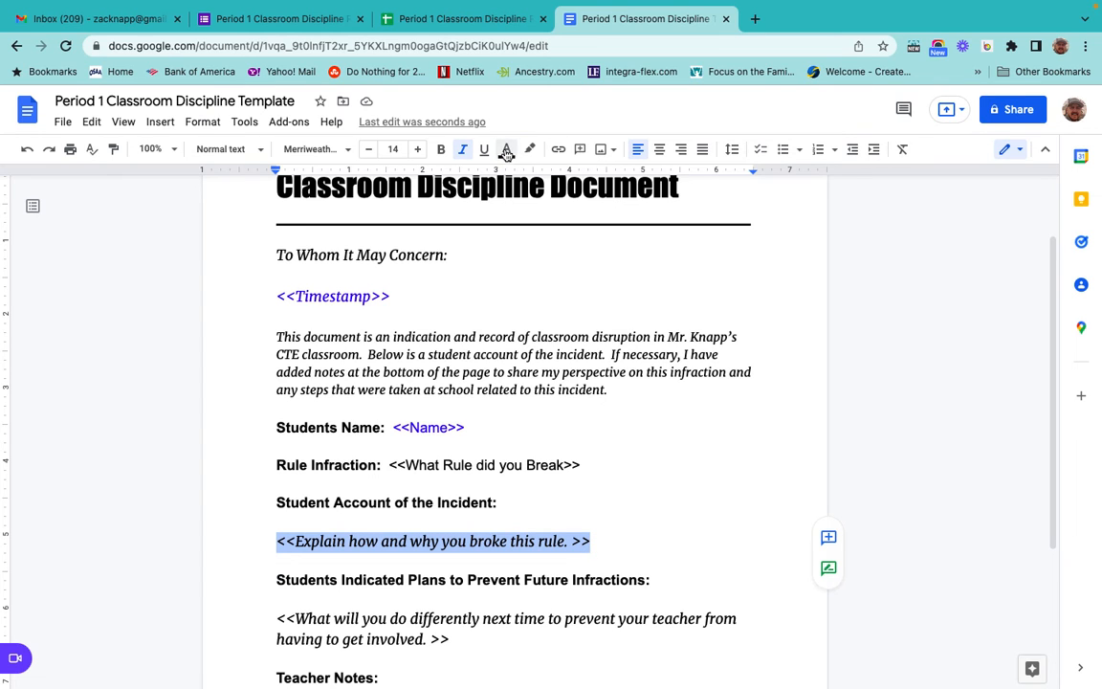
pyautogui.click(507, 153)
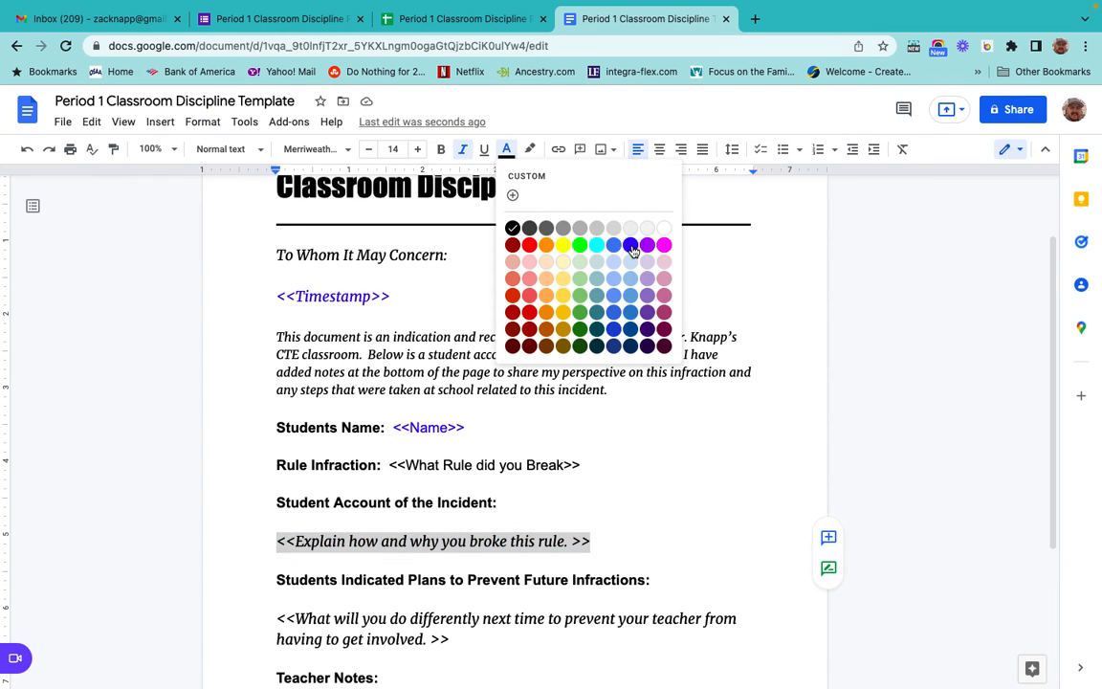
pyautogui.click(572, 222)
pyautogui.scroll(-1, 645, 491)
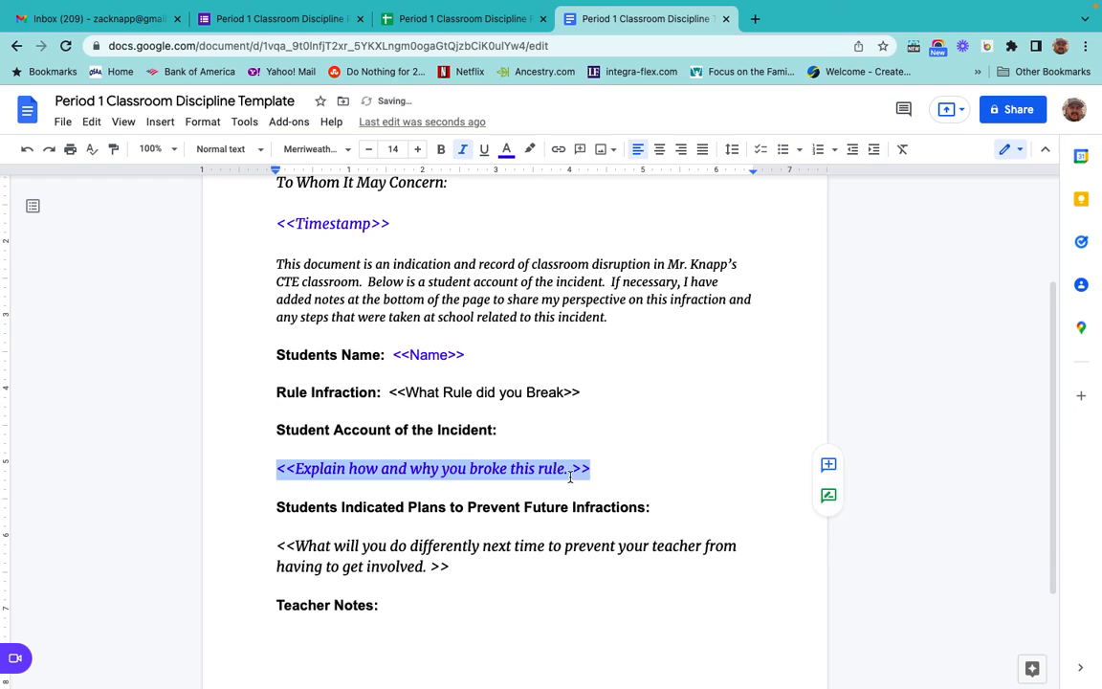
# Step: Try removing the space before the closing brackets in the merge tag under Student Account of the Incident
pyautogui.click(570, 476)
pyautogui.press('BackSpace')
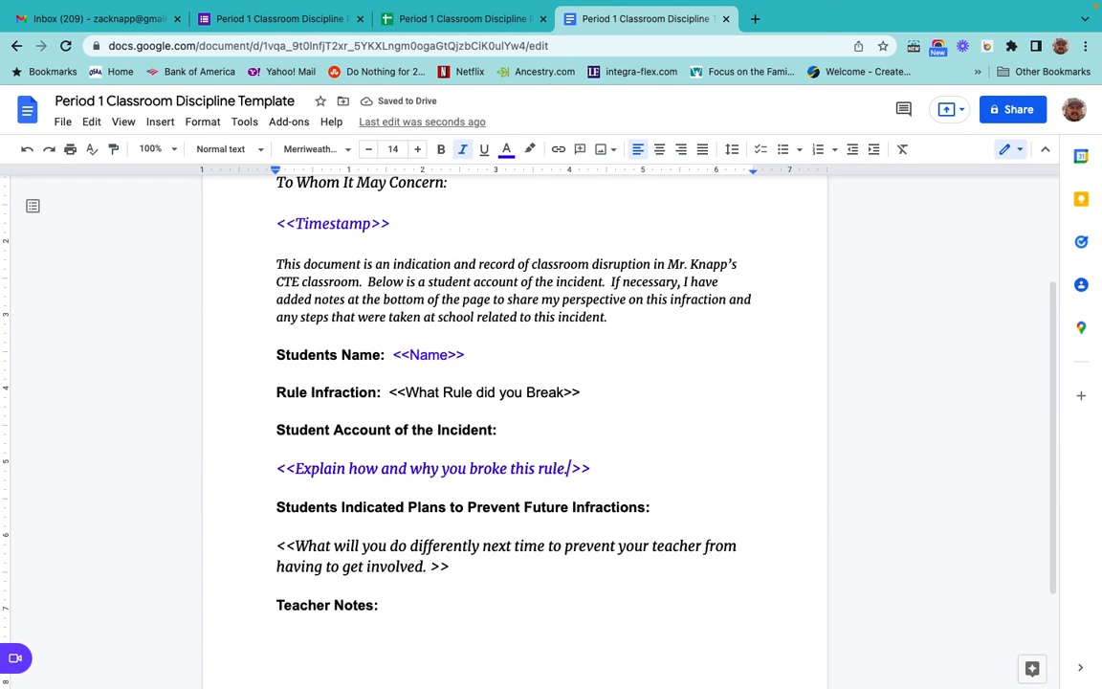
pyautogui.press('BackSpace')
# Step: Check the ending of the heading in cell E1 for a trailing space and compare it with the explanation merge tag in the template
pyautogui.click(449, 19)
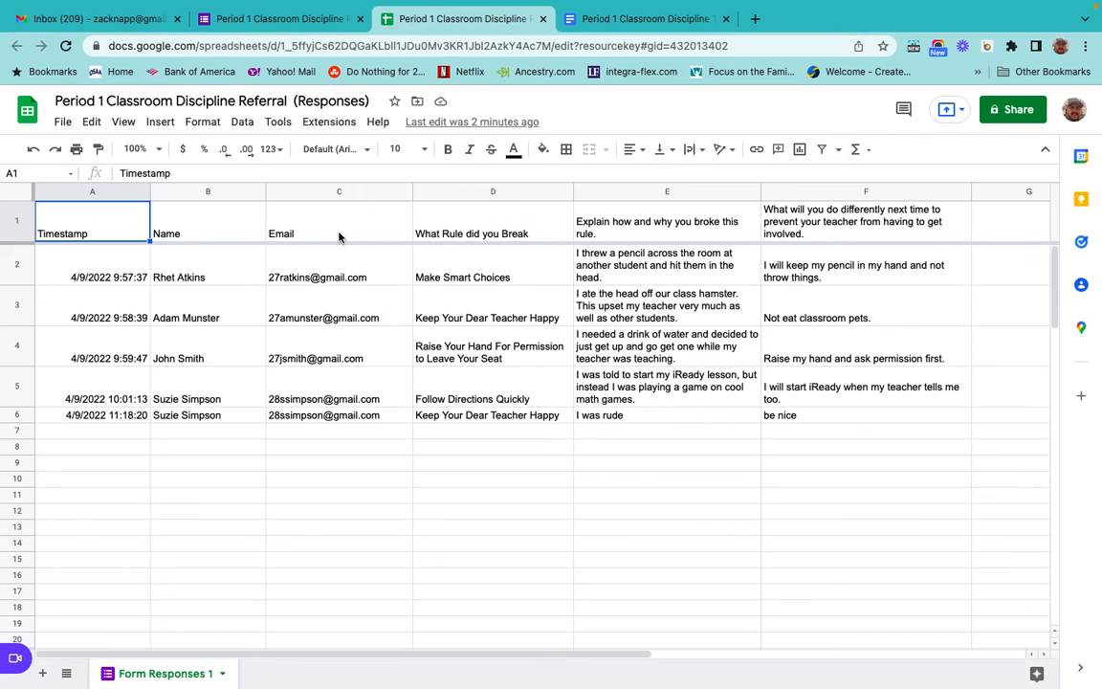
pyautogui.click(576, 203)
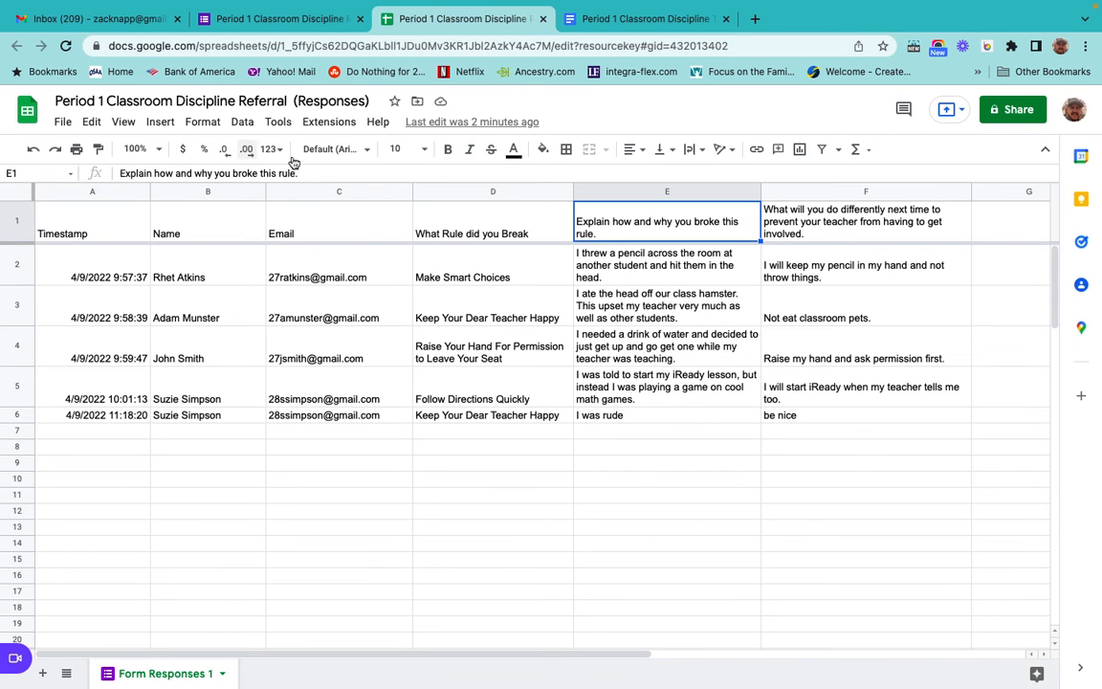
pyautogui.click(322, 175)
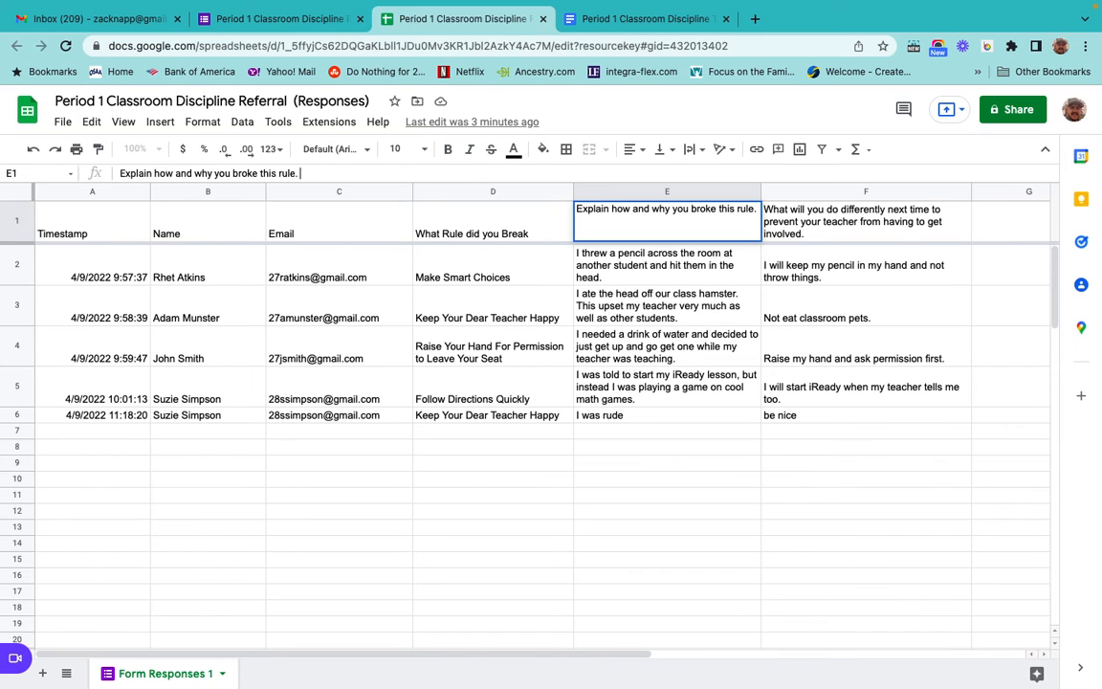
pyautogui.click(639, 18)
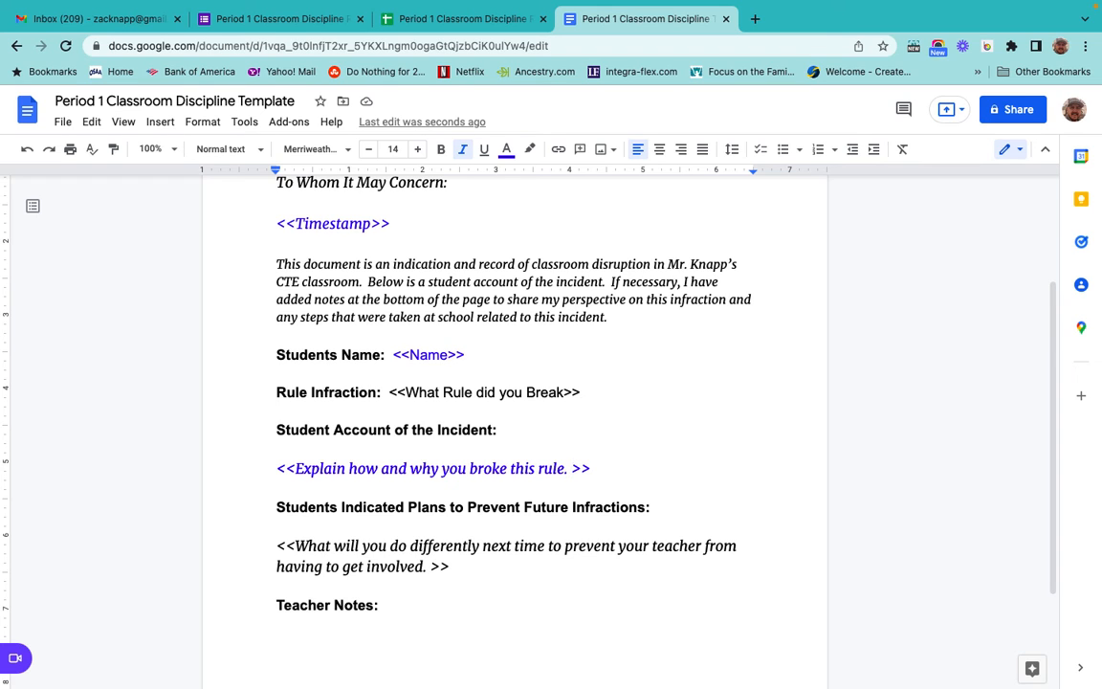
pyautogui.click(462, 19)
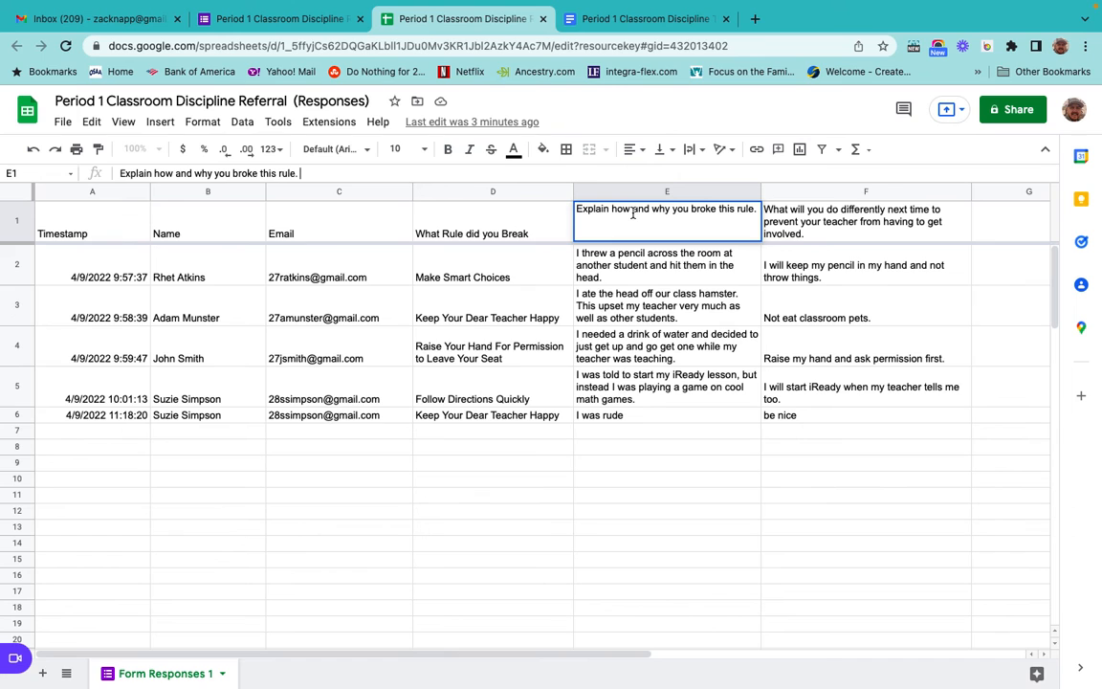
pyautogui.click(593, 19)
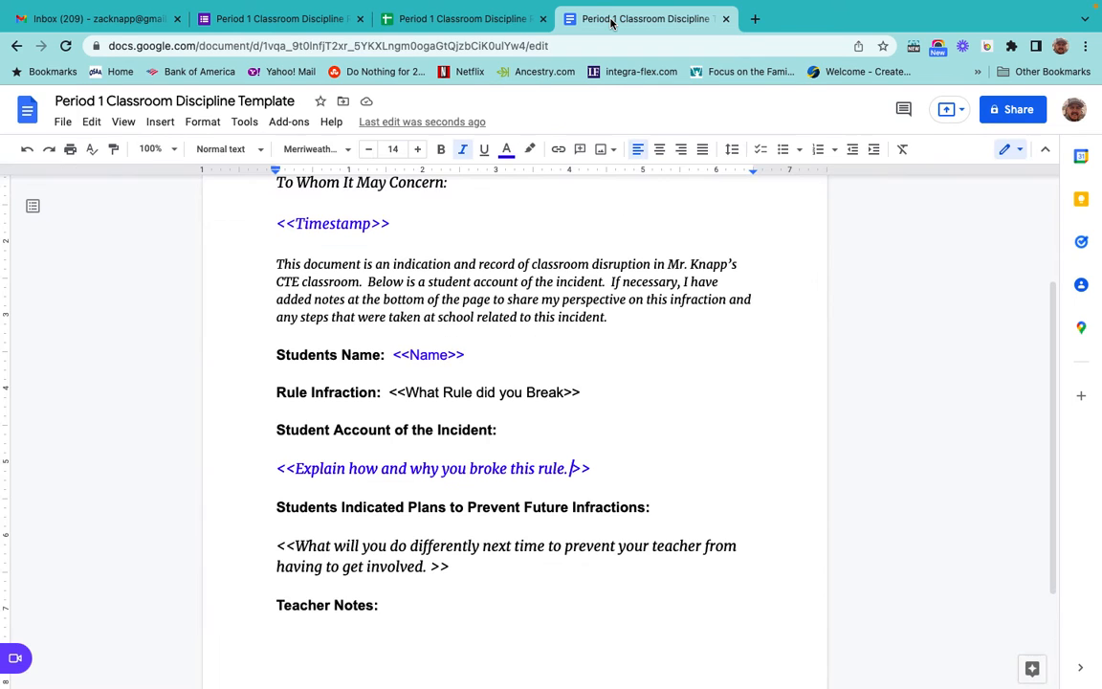
# Step: Review the question titles in the Period 1 Classroom Discipline Referral form and return to the response sheet's headings
pyautogui.click(276, 21)
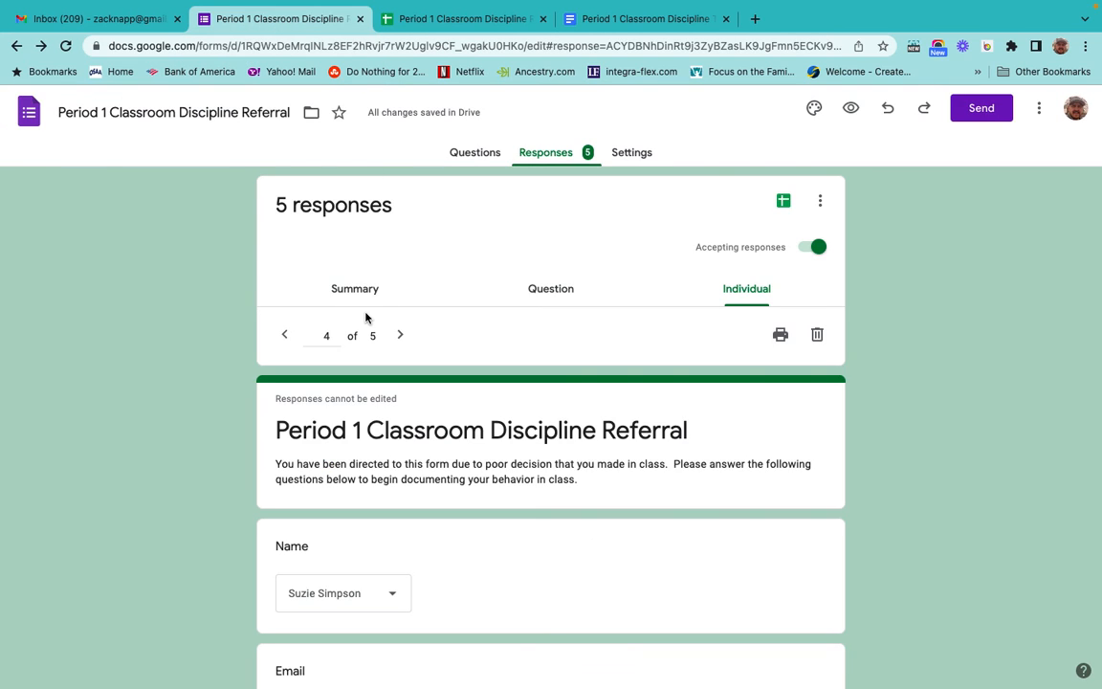
pyautogui.click(470, 154)
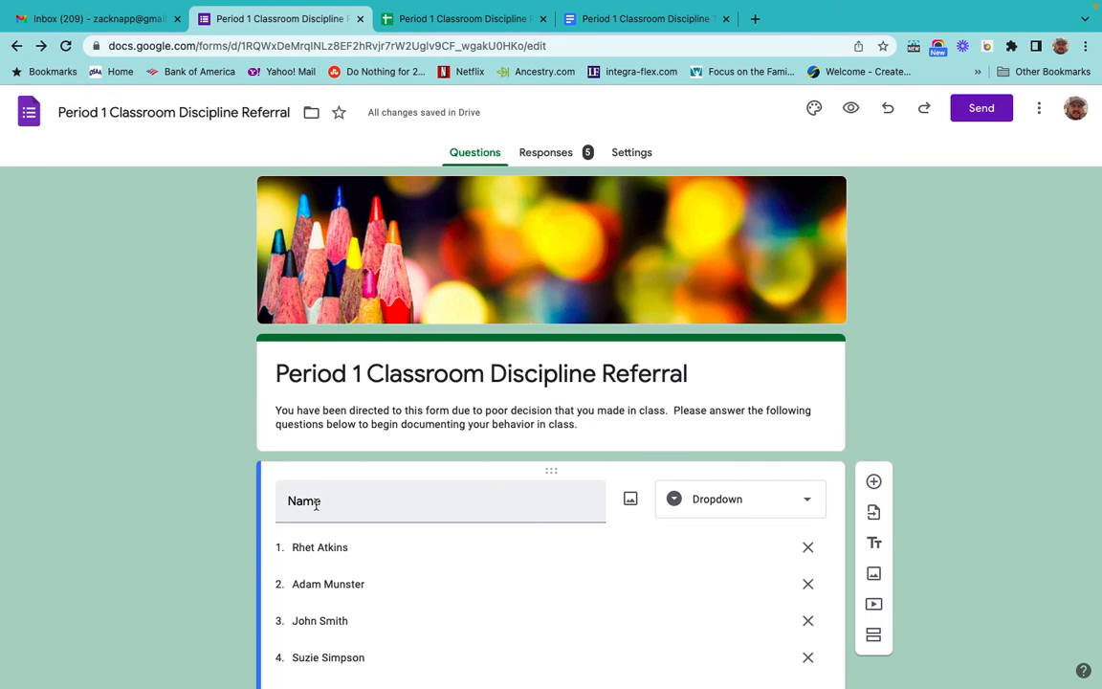
pyautogui.scroll(-3, 315, 506)
pyautogui.scroll(5, 316, 507)
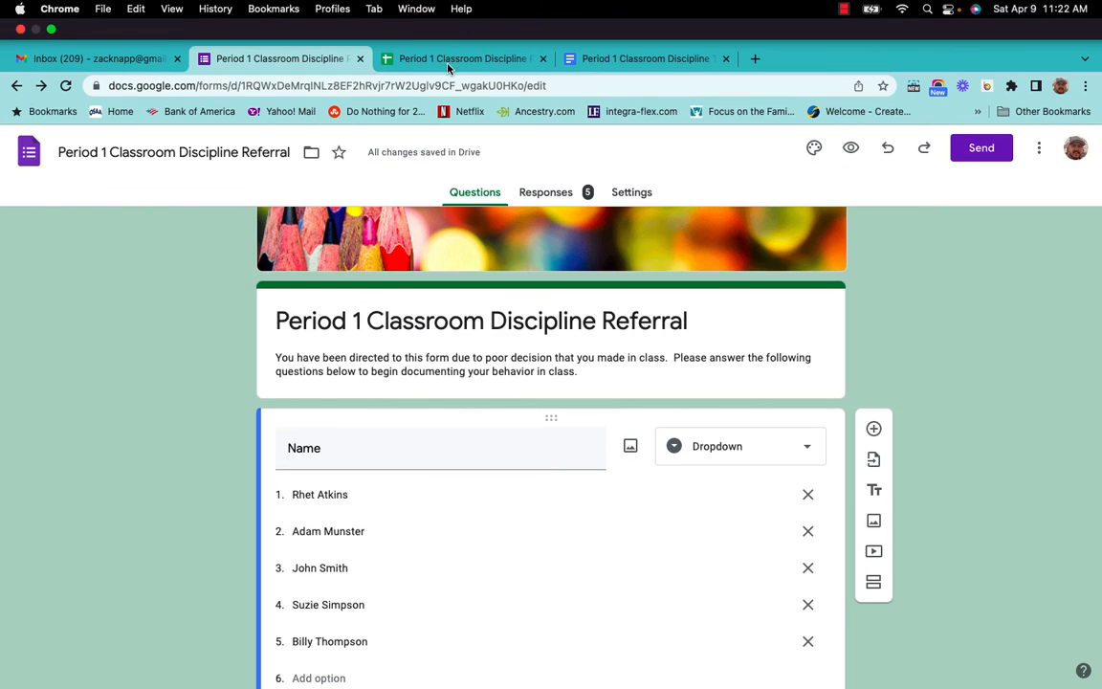
pyautogui.click(446, 59)
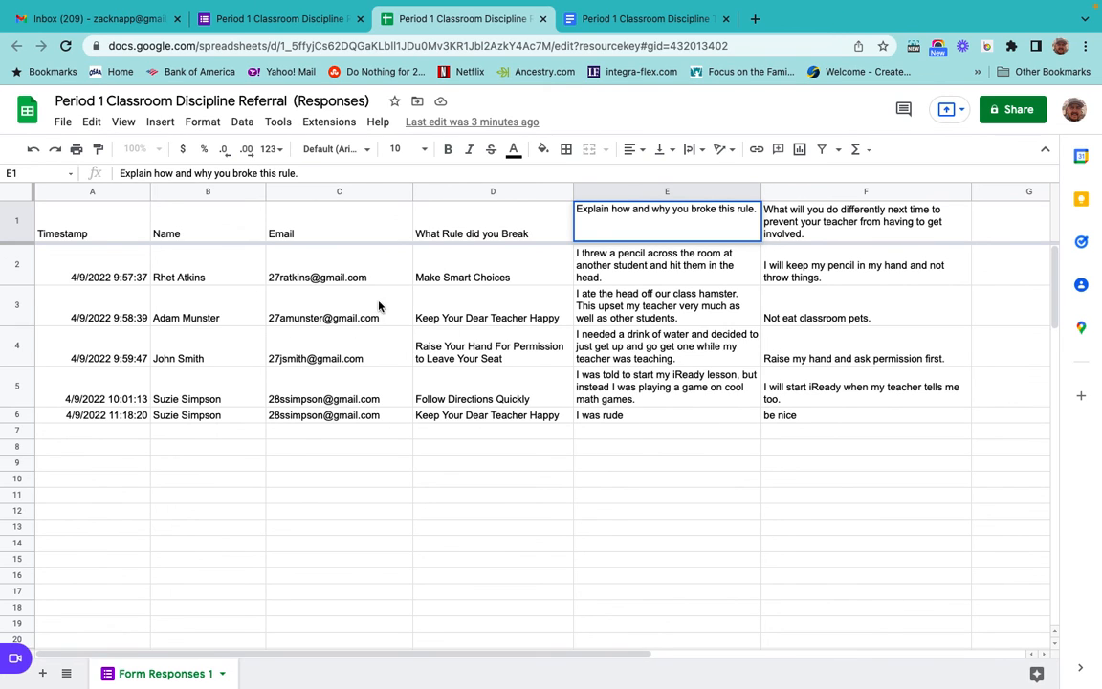
# Step: In the template document, colour the two-line merge tag under Students Indicated Plans to Prevent Future Infractions blue
pyautogui.click(631, 21)
pyautogui.scroll(3, 429, 356)
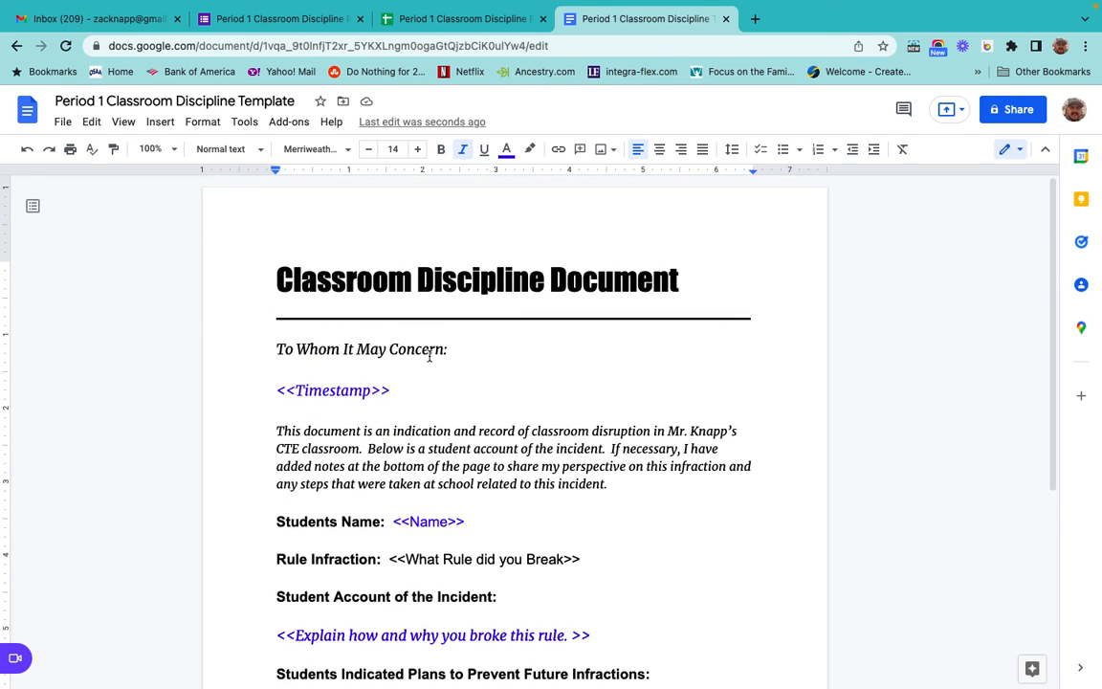
pyautogui.scroll(-5, 430, 356)
pyautogui.scroll(-1, 429, 356)
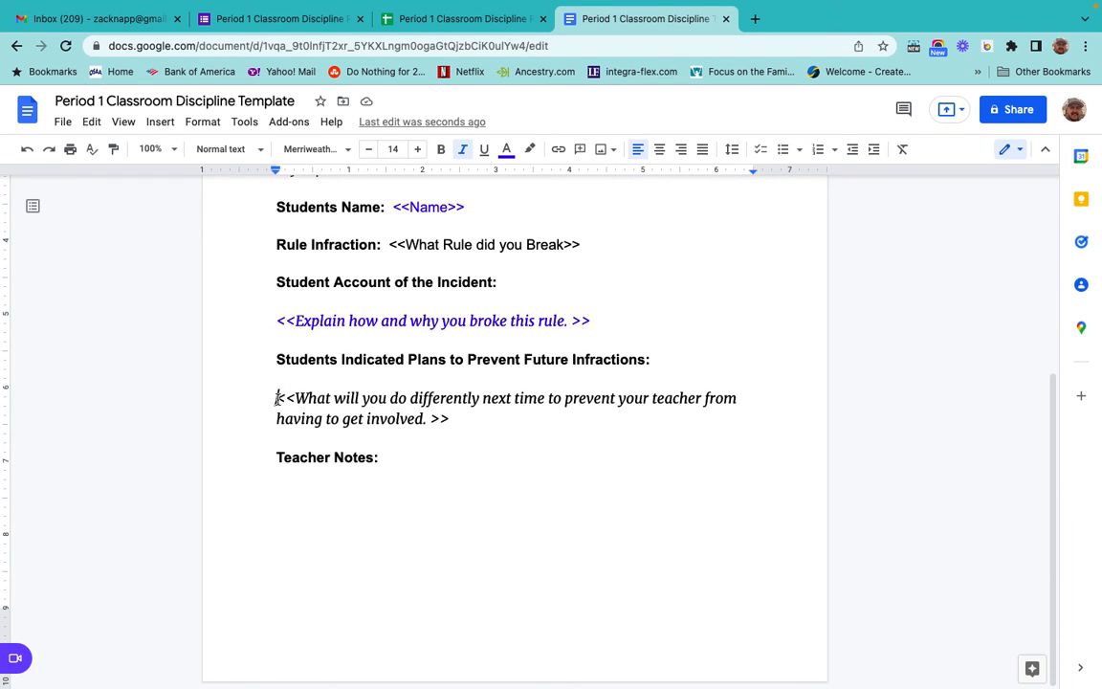
pyautogui.moveTo(277, 402); pyautogui.dragTo(449, 423)
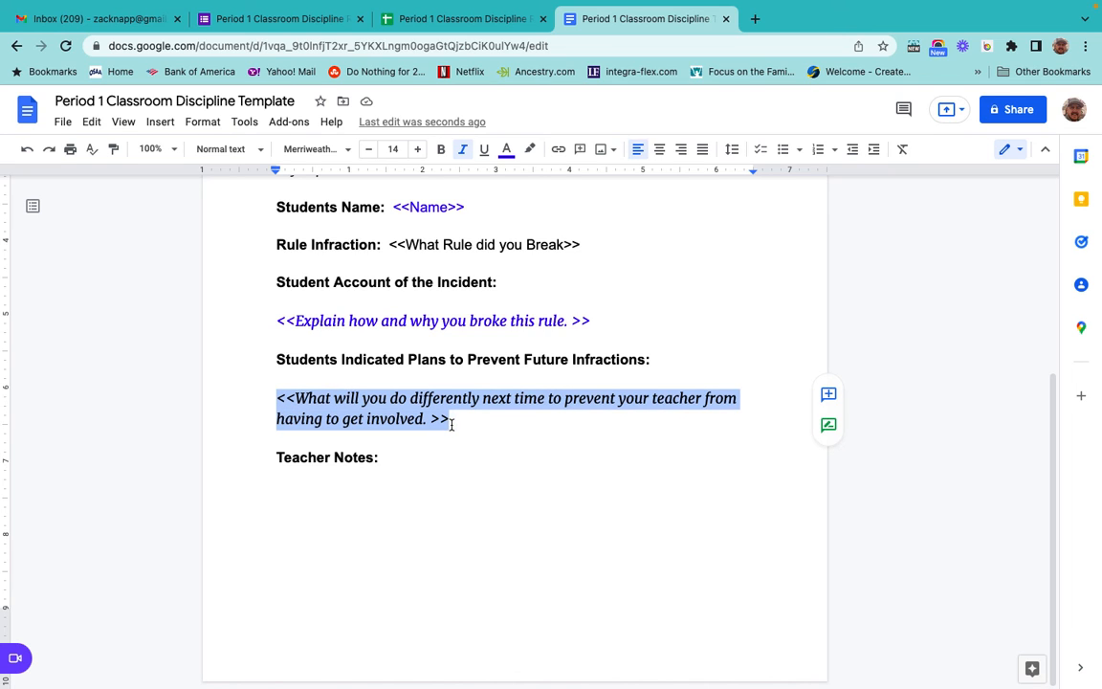
pyautogui.click(506, 150)
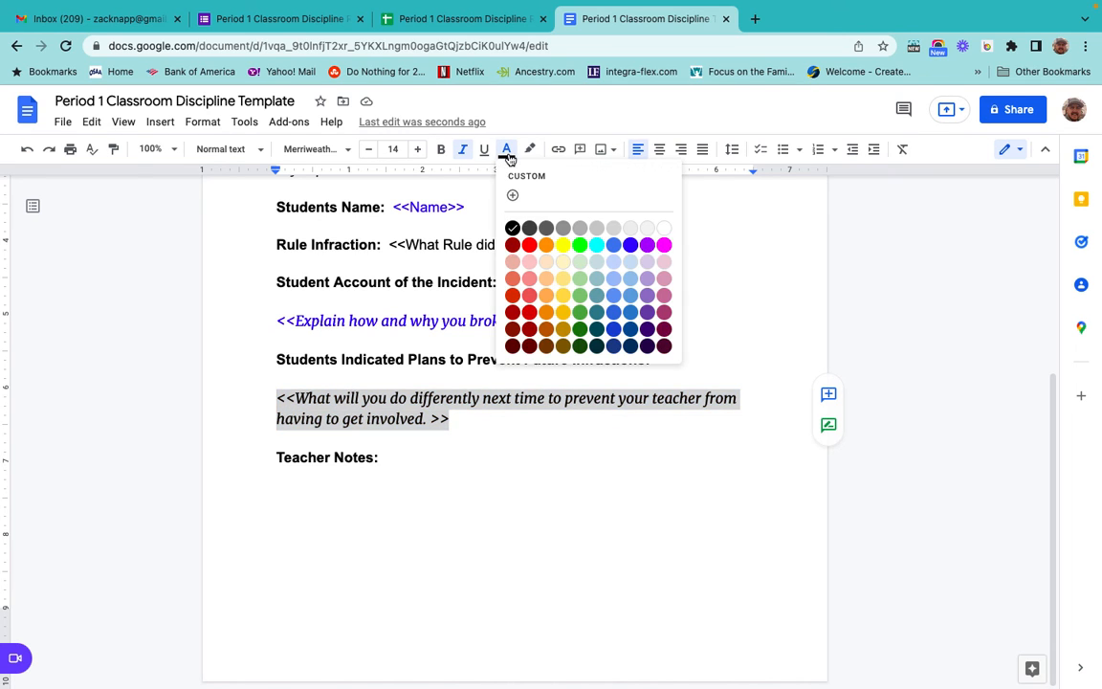
pyautogui.click(629, 245)
pyautogui.click(551, 413)
# Step: Colour the <<What Rule did you Break>> merge tag beside Rule Infraction blue
pyautogui.scroll(3, 543, 373)
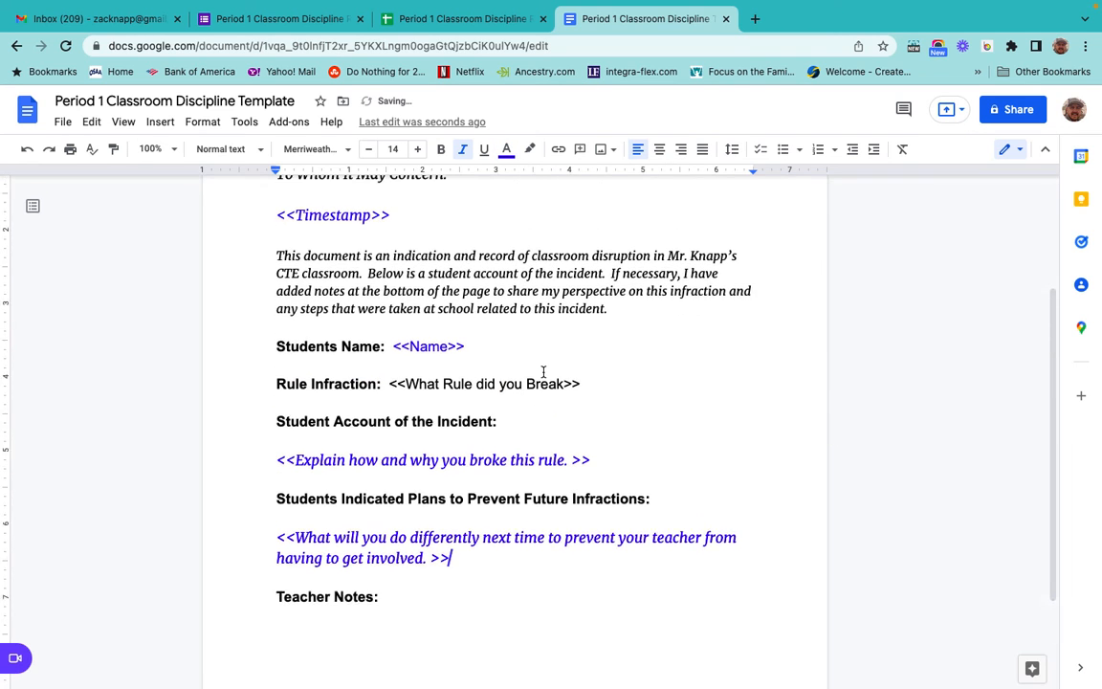
pyautogui.moveTo(392, 395); pyautogui.dragTo(579, 392)
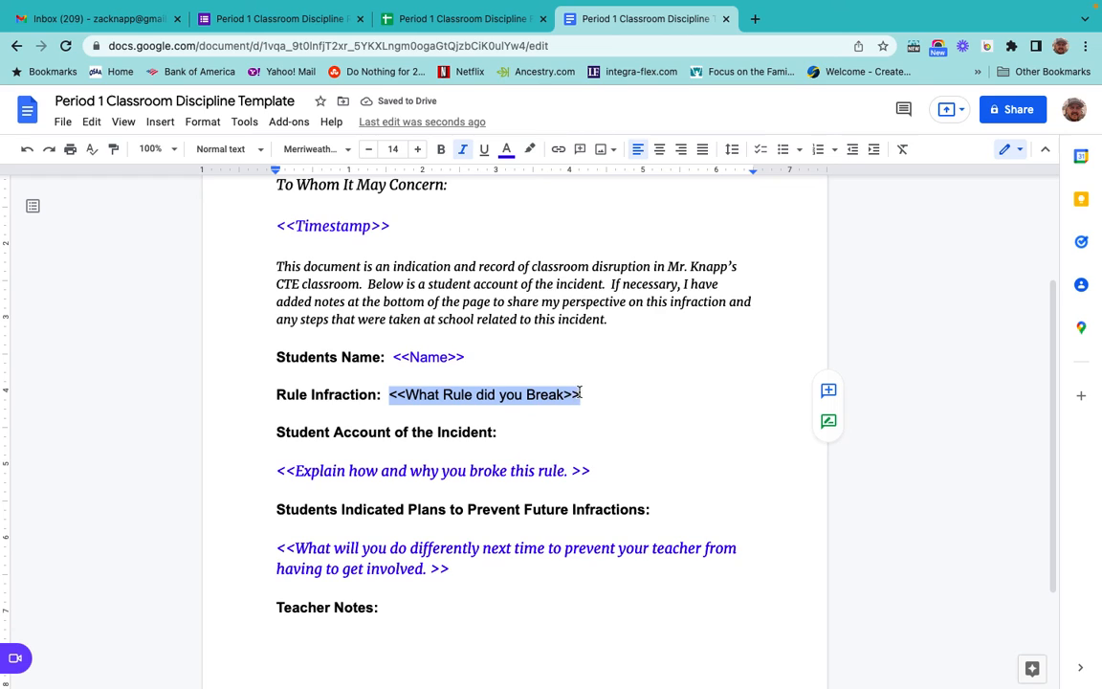
pyautogui.click(506, 149)
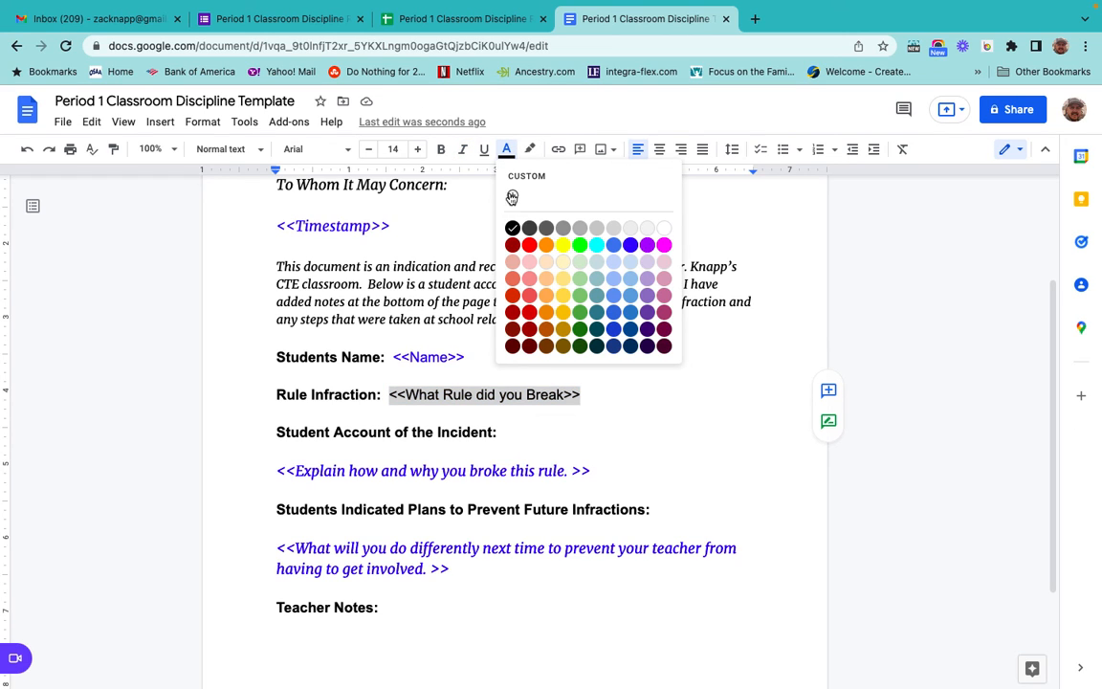
pyautogui.click(630, 245)
pyautogui.click(616, 460)
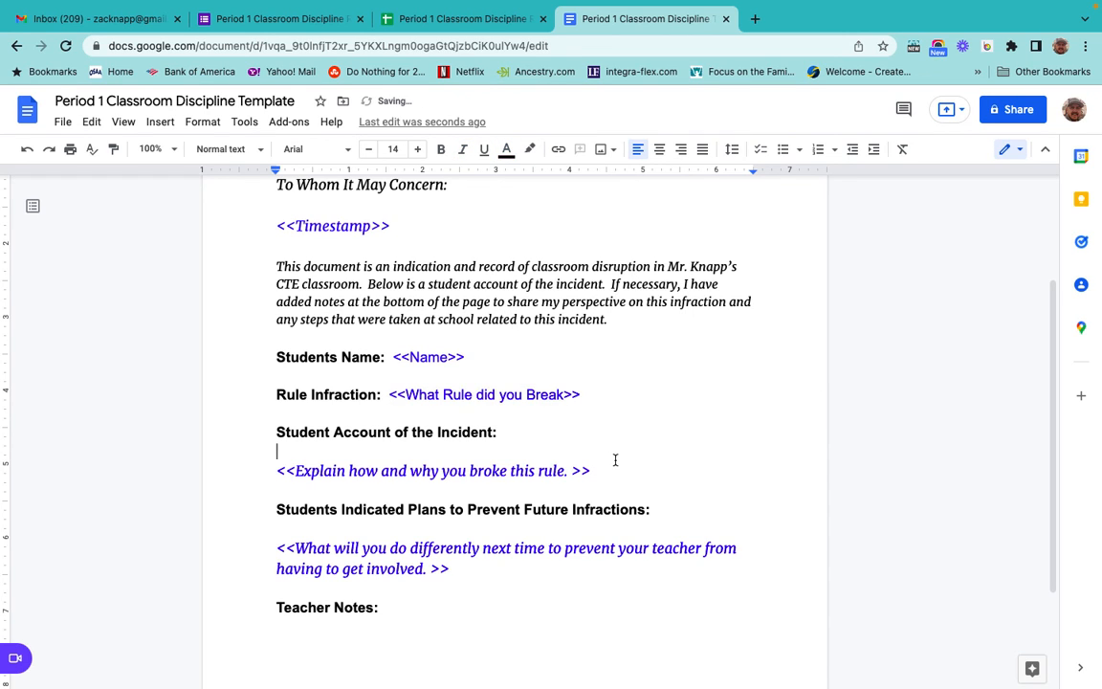